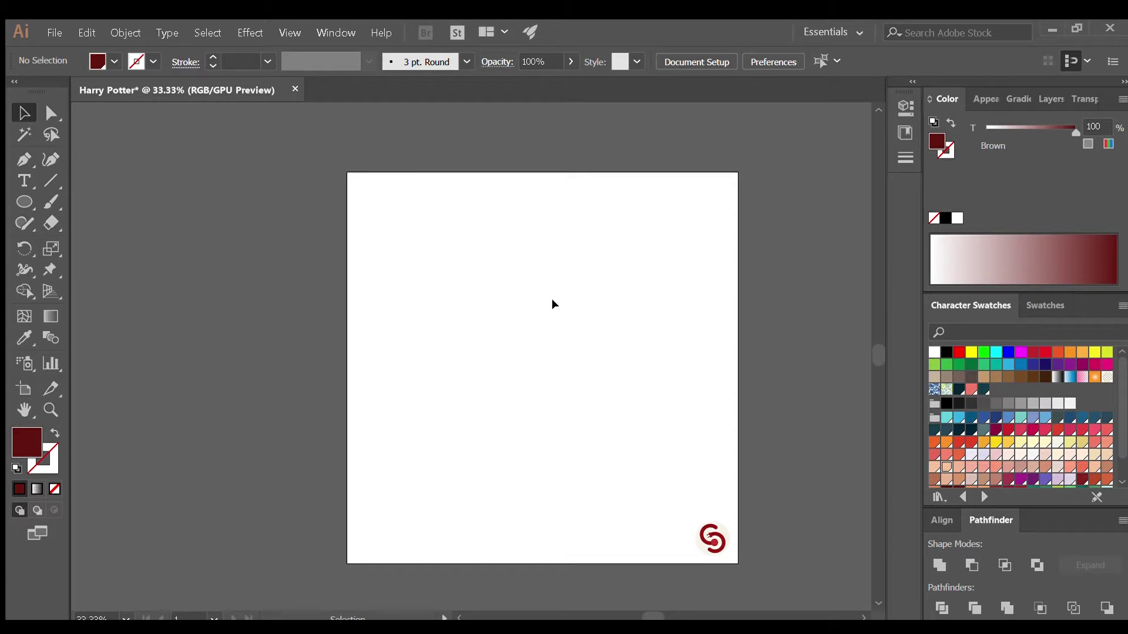
# - Draw a dark brown rectangle near the top of the artboard as the hair block
pyautogui.moveTo(464, 216); pyautogui.dragTo(629, 276)
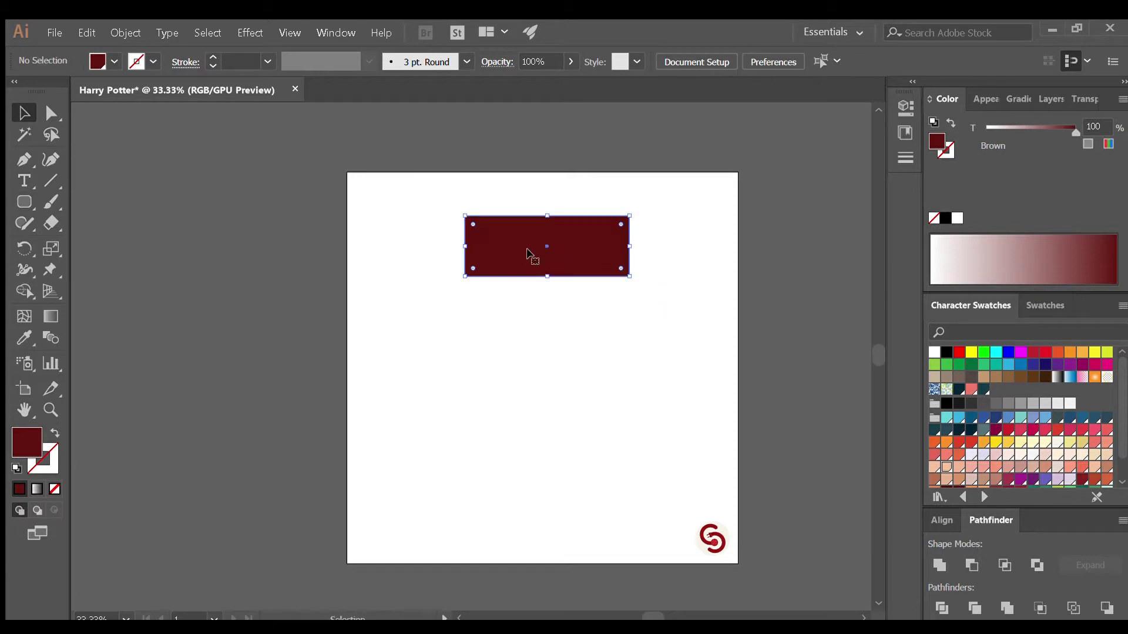
# - Copy the rectangle below as a taller peach Makeup face with rounded bottom corners
pyautogui.moveTo(530, 254); pyautogui.dragTo(514, 305)
pyautogui.moveTo(547, 351); pyautogui.dragTo(547, 382)
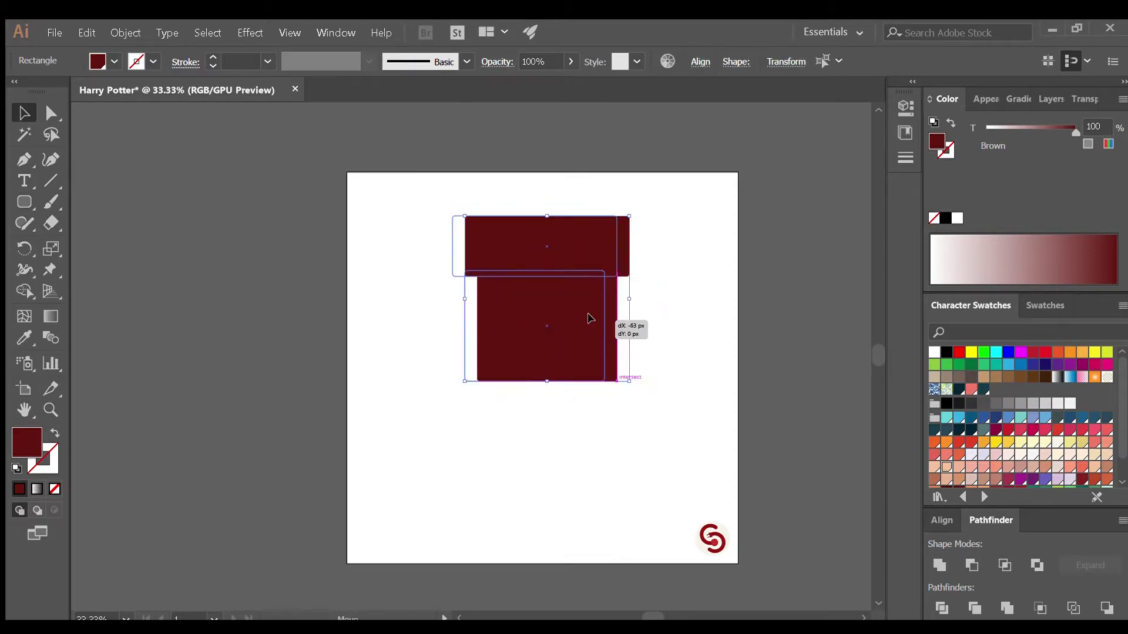
pyautogui.click(946, 467)
pyautogui.click(607, 339)
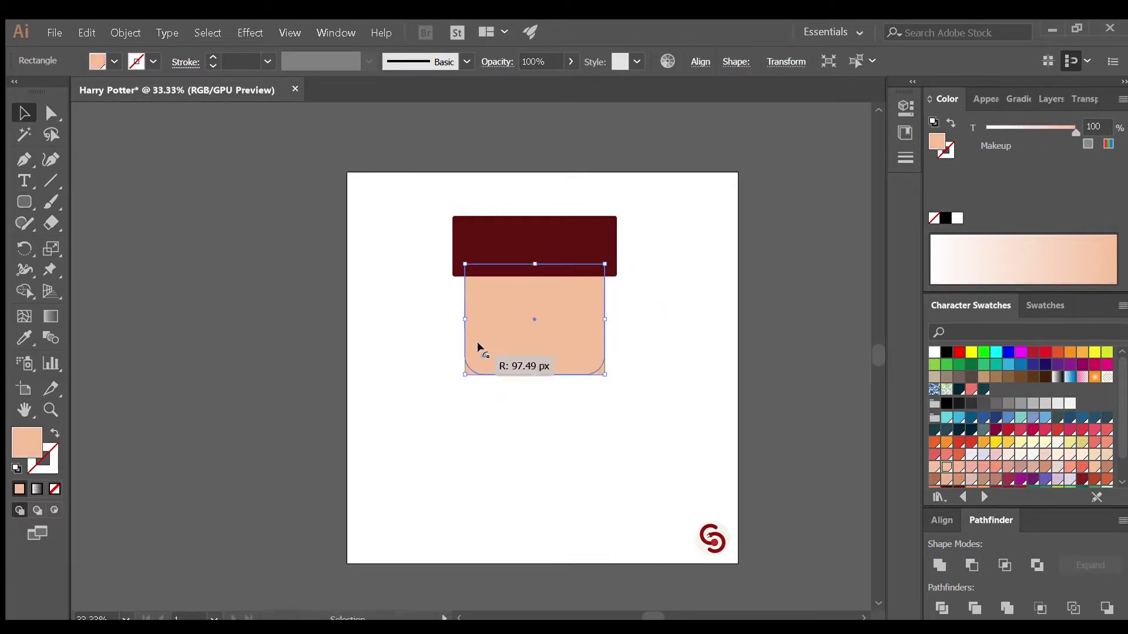
pyautogui.moveTo(468, 362); pyautogui.dragTo(496, 344)
pyautogui.click(529, 241)
# - Round the hair block, shift it left, and shape a rounded vertical side lock
pyautogui.moveTo(461, 225); pyautogui.dragTo(494, 245)
pyautogui.moveTo(582, 266)
pyautogui.mouseDown()
pyautogui.moveTo(561, 260)
pyautogui.moveTo(604, 350)
pyautogui.mouseUp()
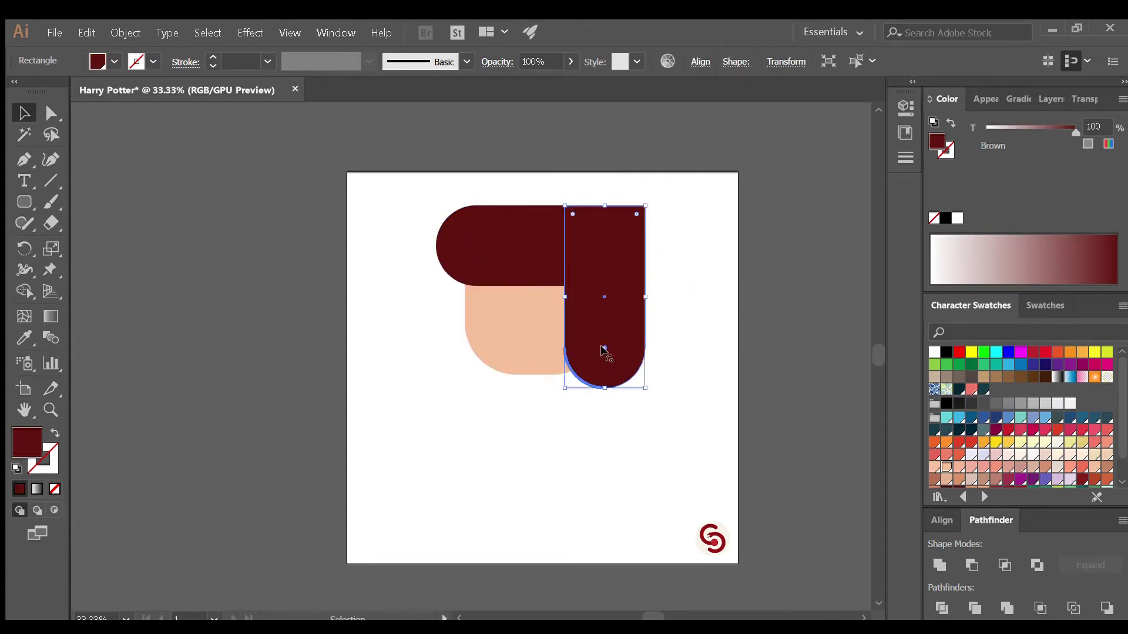
pyautogui.moveTo(603, 389); pyautogui.dragTo(603, 356)
pyautogui.click(689, 321)
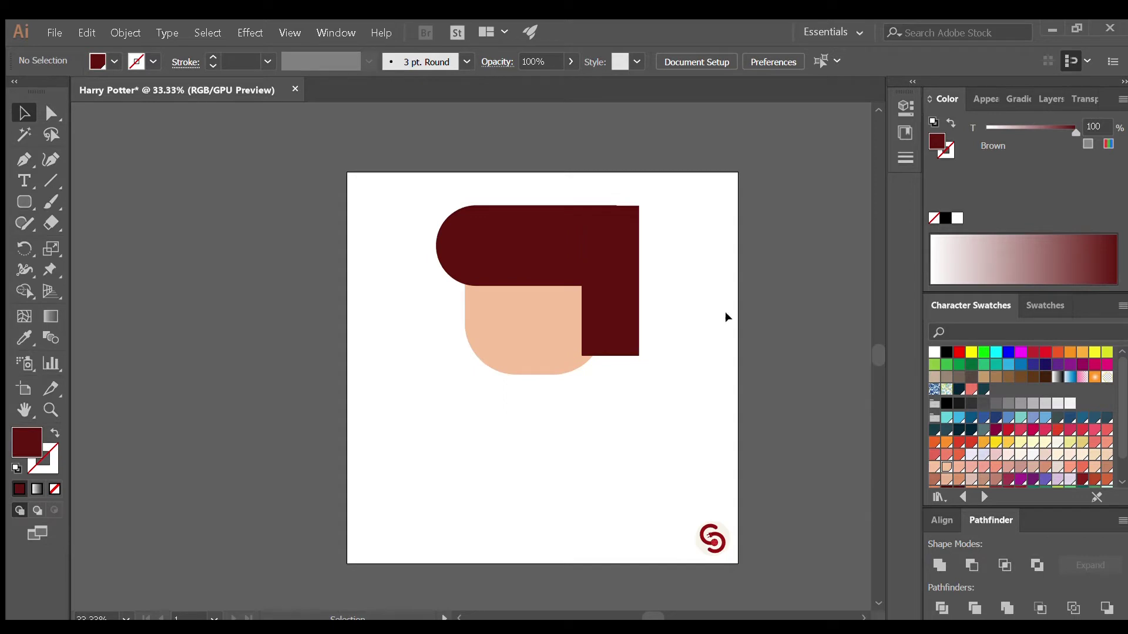
pyautogui.moveTo(513, 314); pyautogui.dragTo(513, 326)
pyautogui.click(611, 329)
pyautogui.moveTo(623, 328); pyautogui.dragTo(617, 253)
pyautogui.click(626, 210)
# - Draw a peach circle beside the face for the ear
pyautogui.press('l')
pyautogui.press('v')
pyautogui.moveTo(636, 365)
pyautogui.mouseDown()
pyautogui.moveTo(707, 424)
pyautogui.moveTo(581, 312)
pyautogui.moveTo(586, 325)
pyautogui.mouseUp()
pyautogui.click(781, 357)
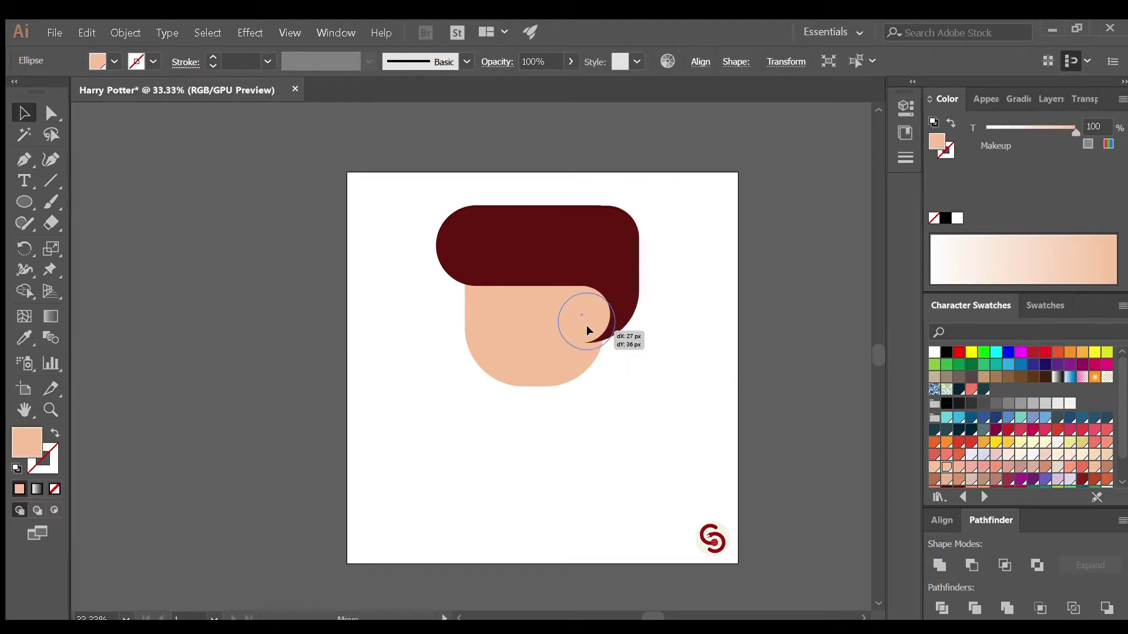
# - Tuck the brown circle behind the peach ear circle
pyautogui.click(587, 285)
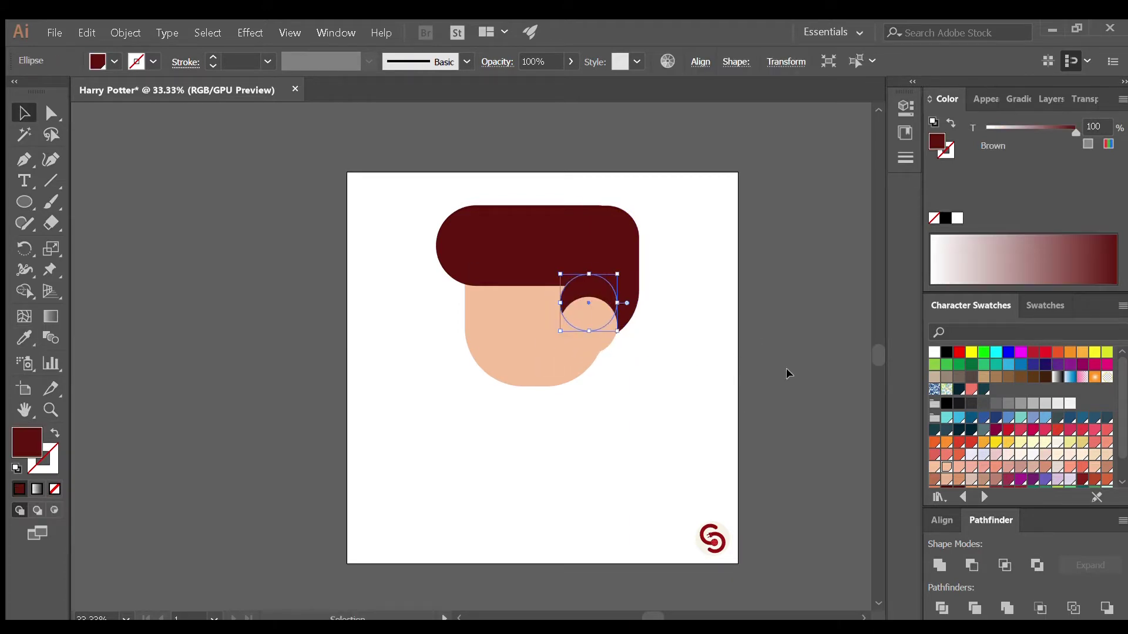
pyautogui.moveTo(594, 278); pyautogui.dragTo(597, 332)
pyautogui.click(603, 324)
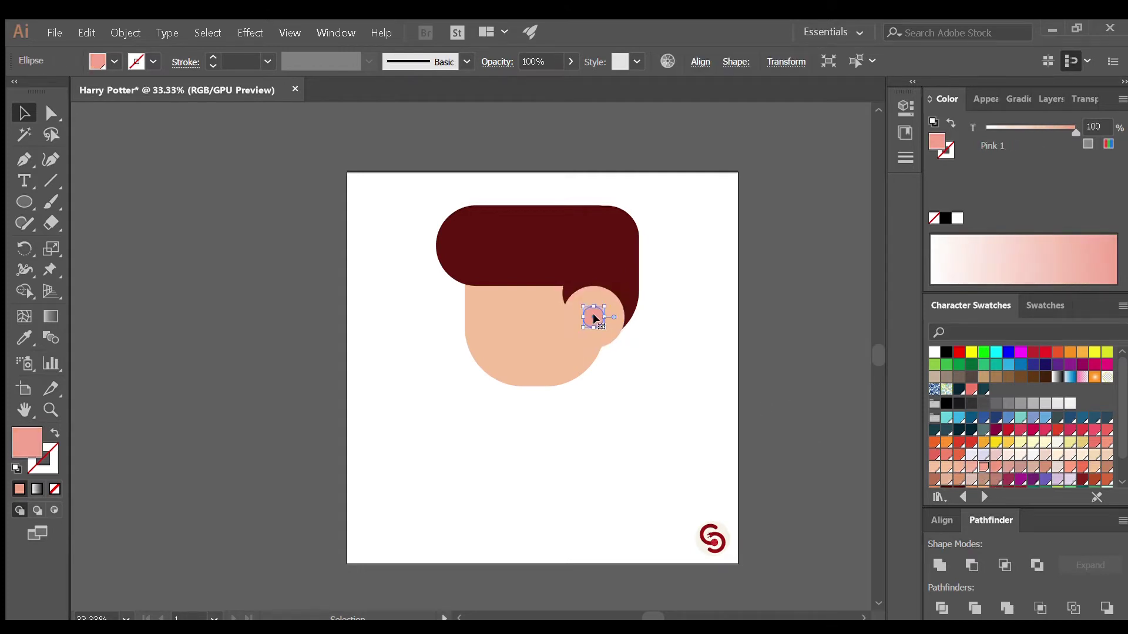
pyautogui.scroll(3, 593, 319)
pyautogui.click(604, 338)
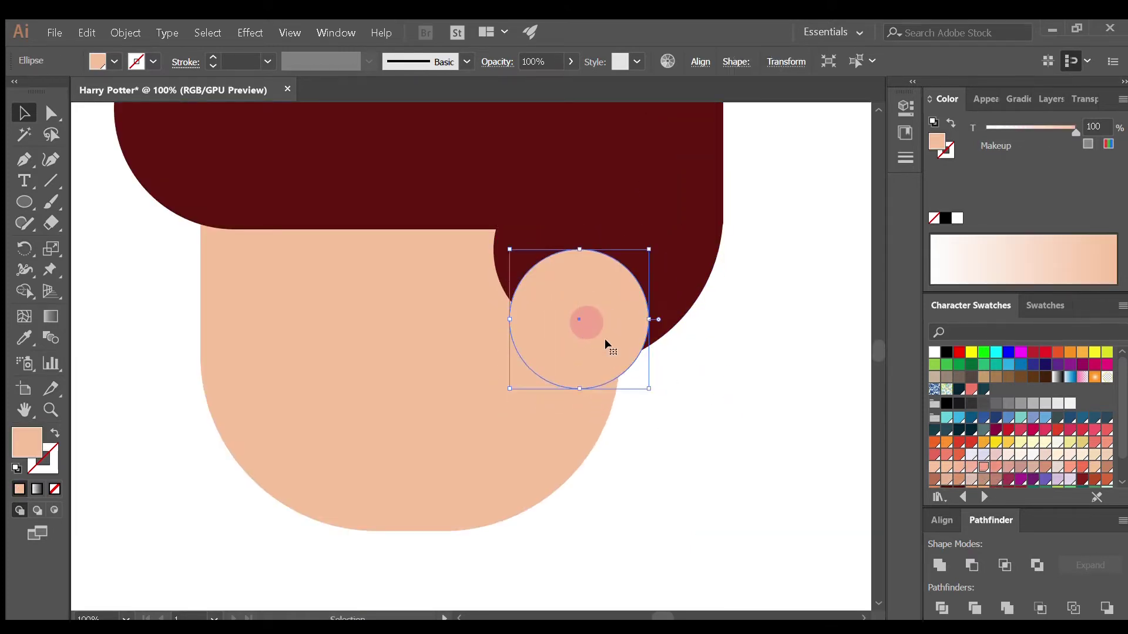
pyautogui.click(643, 365)
# - Adjust the right hair piece's corner and draw a circle for the left glasses lens
pyautogui.scroll(-1, 591, 327)
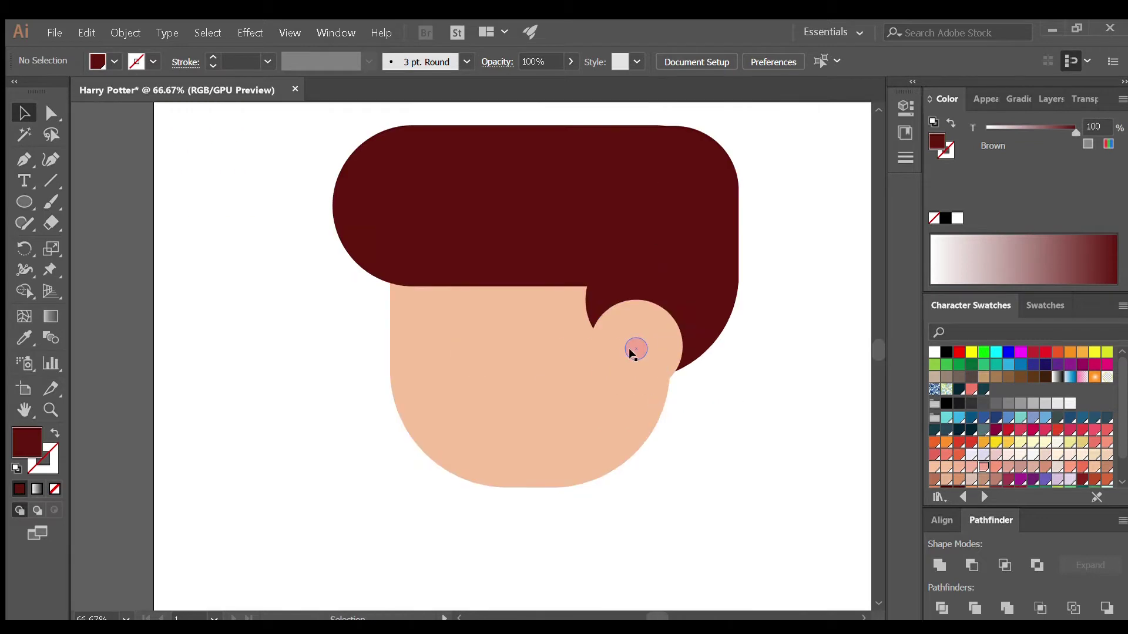
pyautogui.click(683, 130)
pyautogui.scroll(2, 683, 130)
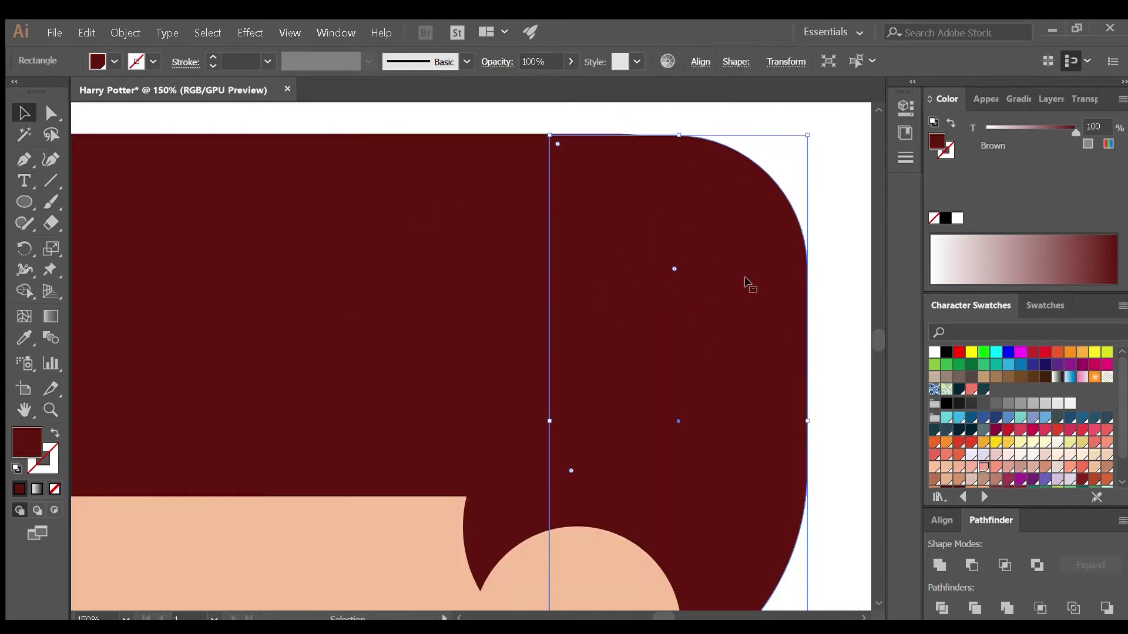
pyautogui.scroll(-2, 672, 267)
pyautogui.click(657, 436)
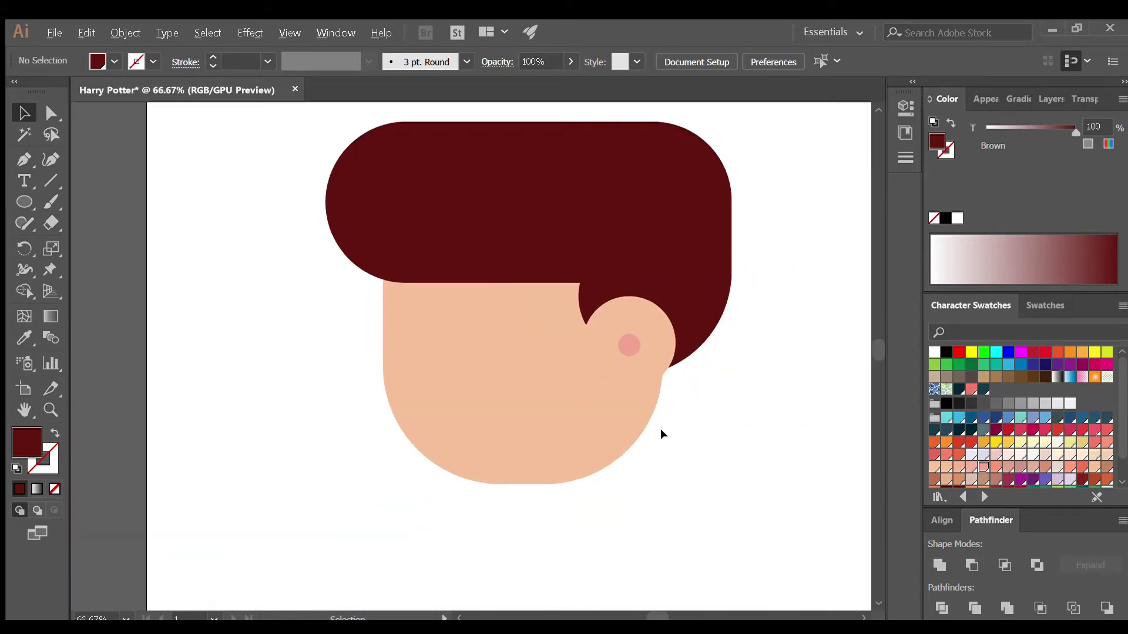
pyautogui.scroll(-1, 657, 436)
pyautogui.press('l')
pyautogui.moveTo(431, 311)
pyautogui.mouseDown()
pyautogui.moveTo(489, 368)
pyautogui.moveTo(450, 342)
pyautogui.moveTo(513, 340)
pyautogui.mouseUp()
# - Copy the lens to the right, add a bridge, and position the grouped light grey glasses
pyautogui.press('m')
pyautogui.moveTo(561, 474)
pyautogui.mouseDown()
pyautogui.moveTo(594, 488)
pyautogui.moveTo(489, 334)
pyautogui.mouseUp()
pyautogui.press('v')
pyautogui.scroll(4, 489, 334)
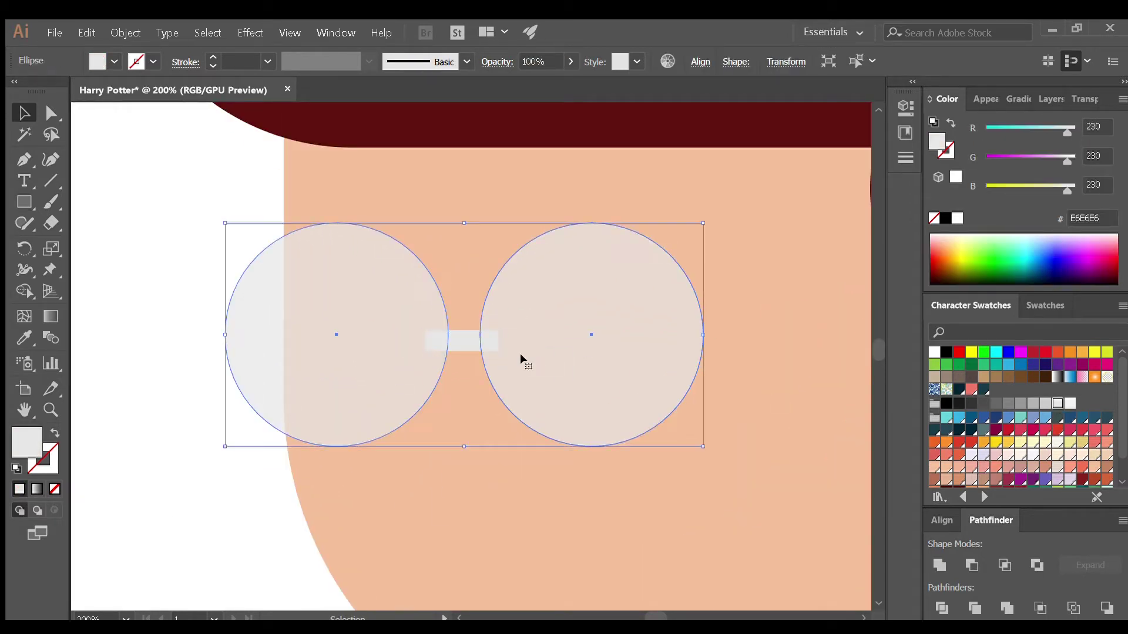
pyautogui.scroll(-3, 269, 493)
pyautogui.scroll(-2, 269, 494)
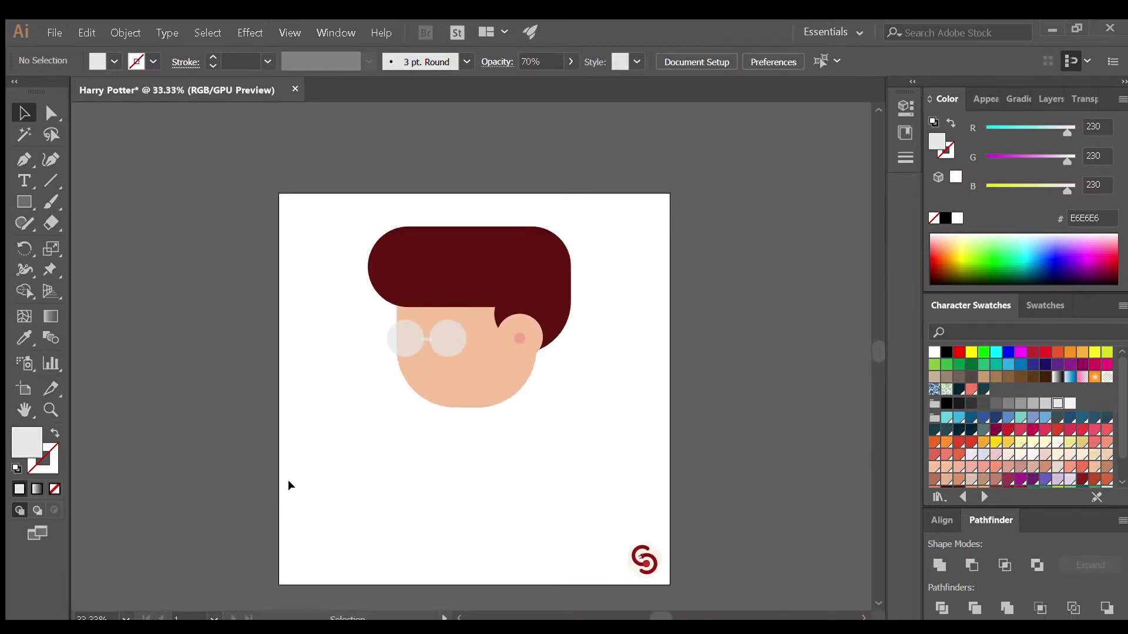
pyautogui.click(444, 337)
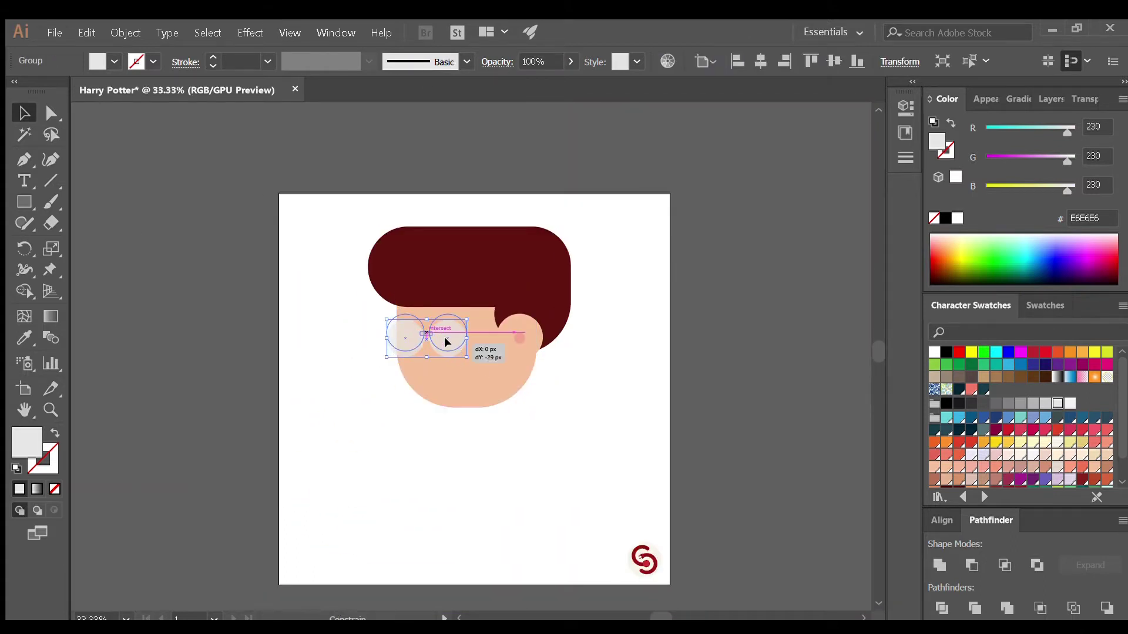
pyautogui.scroll(2, 444, 336)
pyautogui.click(659, 430)
pyautogui.scroll(-2, 659, 430)
# - Add a Gold scarf bar below the face with a Violet-Red square in its middle
pyautogui.press('m')
pyautogui.moveTo(503, 407)
pyautogui.mouseDown()
pyautogui.moveTo(605, 371)
pyautogui.moveTo(539, 397)
pyautogui.mouseUp()
pyautogui.scroll(1, 590, 397)
pyautogui.click(984, 441)
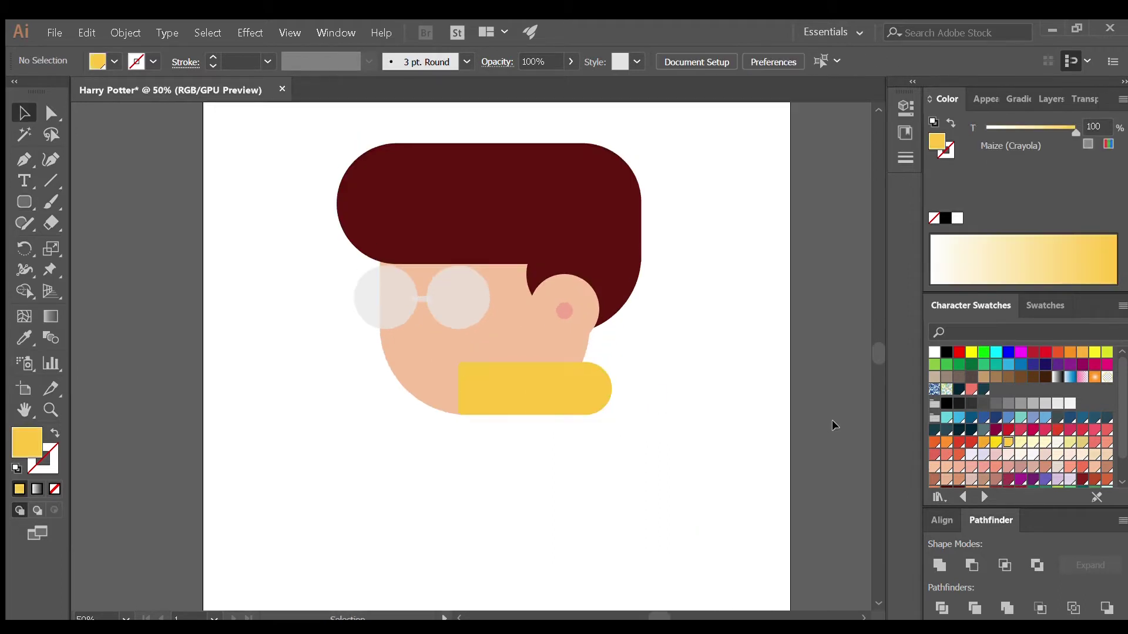
pyautogui.moveTo(498, 362); pyautogui.dragTo(520, 408)
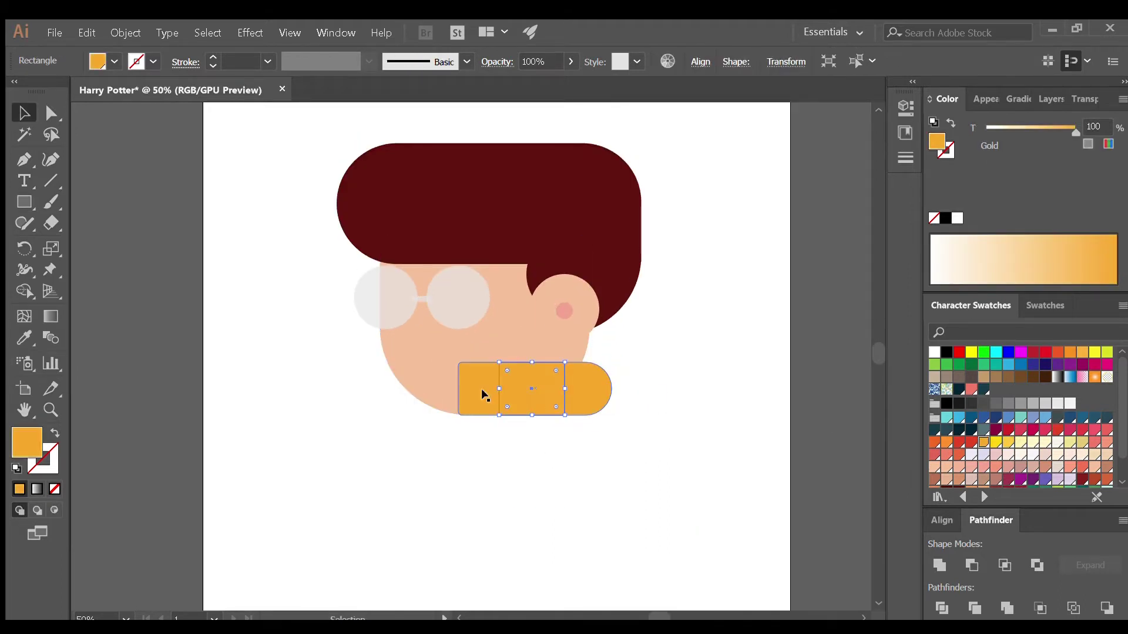
pyautogui.scroll(-2, 1007, 462)
pyautogui.click(996, 403)
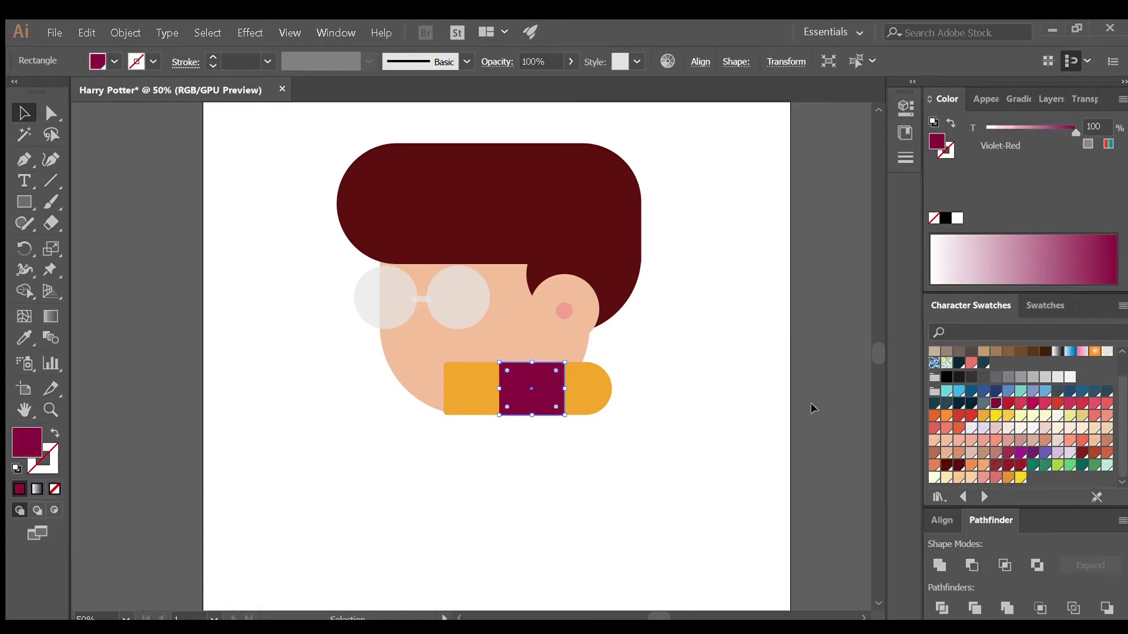
pyautogui.click(579, 411)
pyautogui.click(675, 453)
# - Cut a gold circle into a half-circle scarf end and add a tall hanging rectangle
pyautogui.hotkey('ctrl', '-')
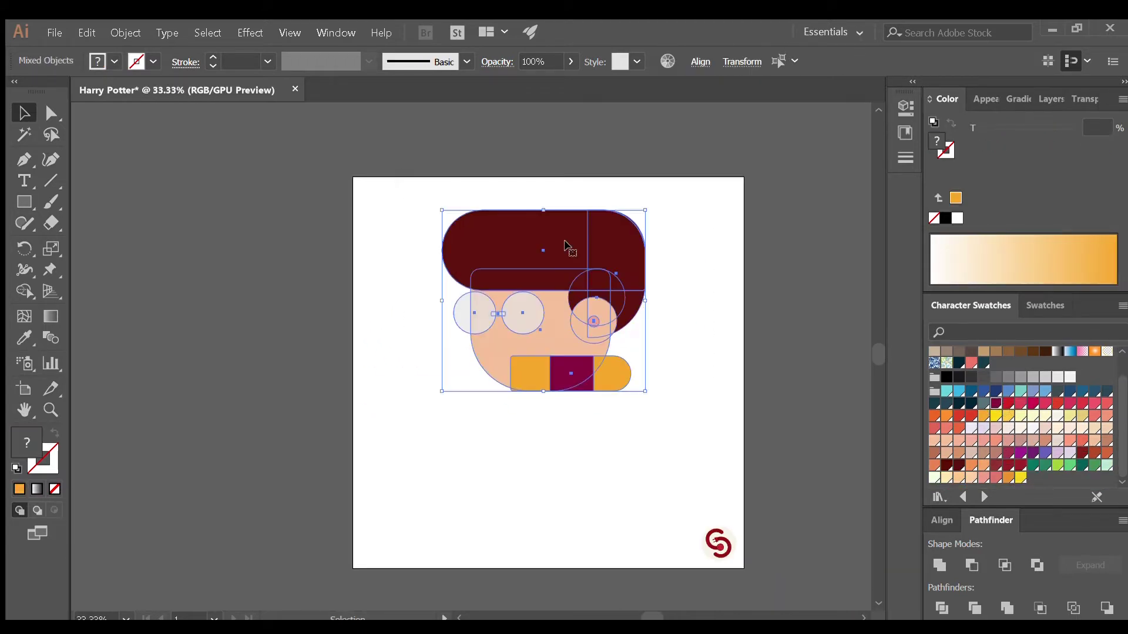
pyautogui.press('l')
pyautogui.moveTo(435, 429); pyautogui.dragTo(505, 499)
pyautogui.press('m')
pyautogui.moveTo(405, 400); pyautogui.dragTo(551, 466)
pyautogui.keyDown('ctrl'); pyautogui.keyDown('shift'); pyautogui.click(470, 485); pyautogui.keyUp('shift'); pyautogui.keyUp('ctrl')
pyautogui.click(971, 565)
pyautogui.moveTo(471, 407); pyautogui.dragTo(520, 533)
pyautogui.press('v')
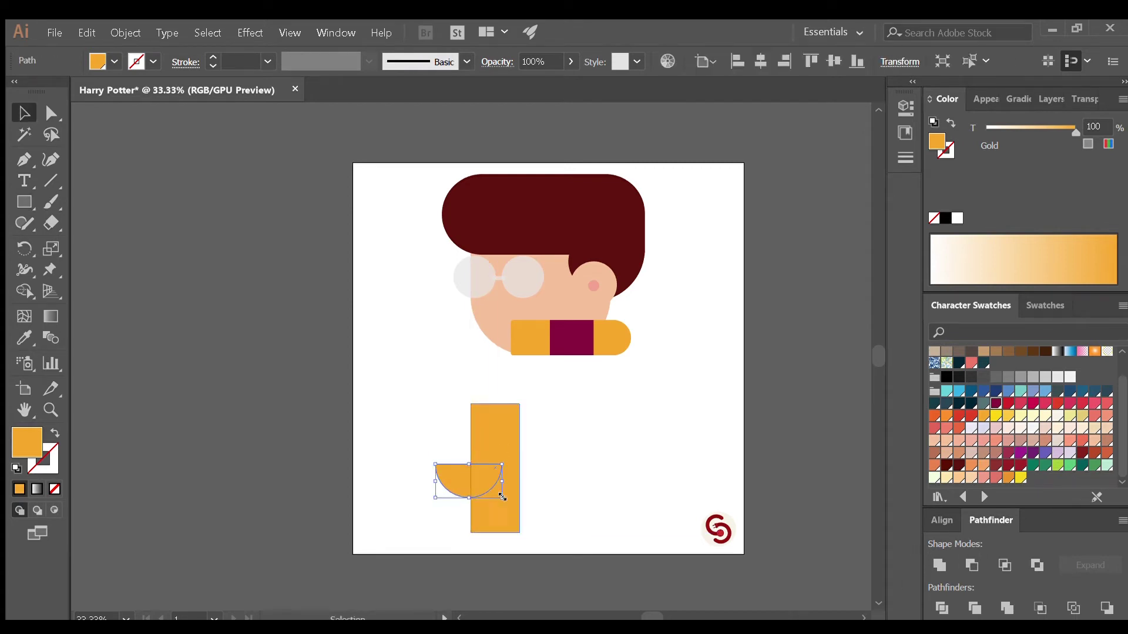
pyautogui.moveTo(481, 485); pyautogui.dragTo(459, 337)
pyautogui.click(509, 358)
# - Slide the quarter-circle against the scarf and fill the lower-left piece Violet-Red
pyautogui.hotkey('ctrl', '-')
pyautogui.hotkey('ctrl', '-')
pyautogui.click(503, 438)
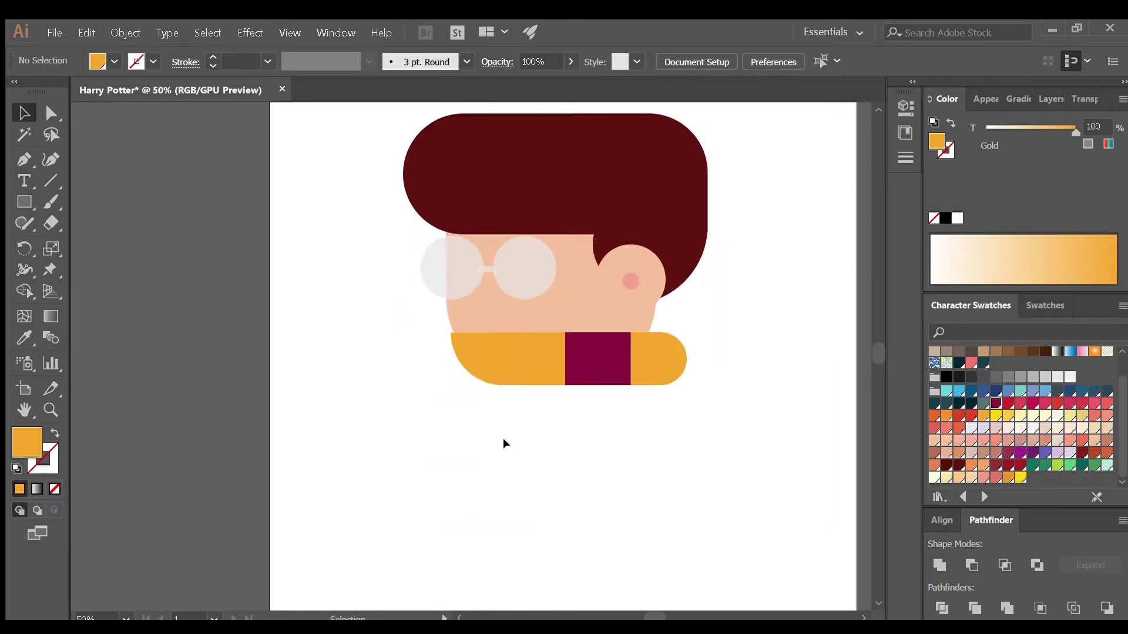
pyautogui.hotkey('ctrl', '+')
pyautogui.hotkey('ctrl', '+')
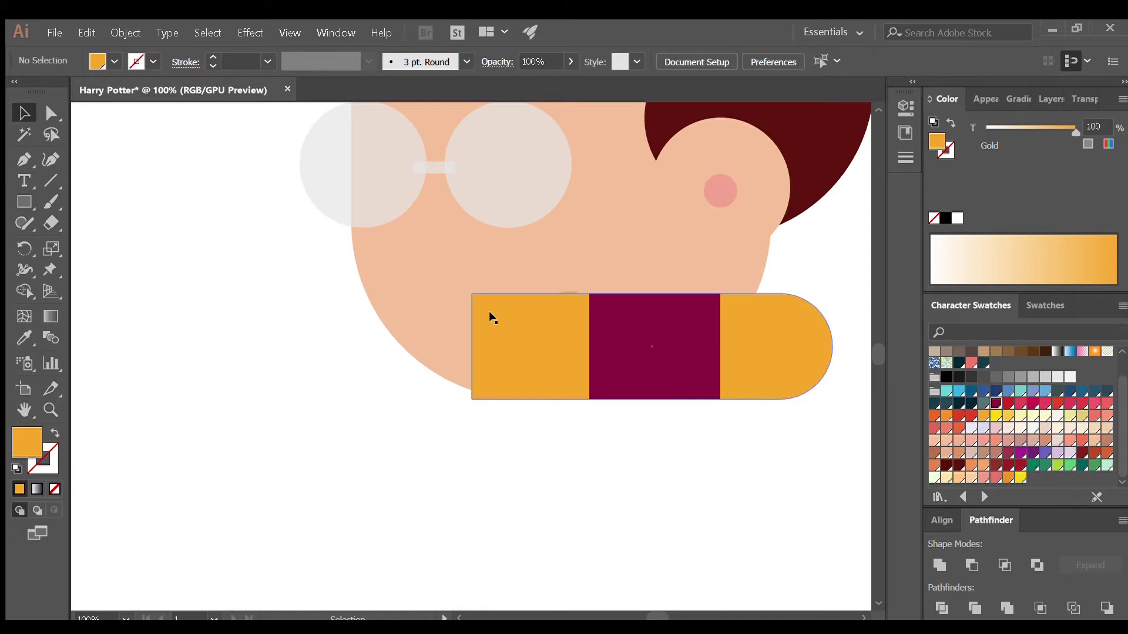
pyautogui.moveTo(521, 346); pyautogui.dragTo(536, 347)
pyautogui.hotkey('ctrl', '+')
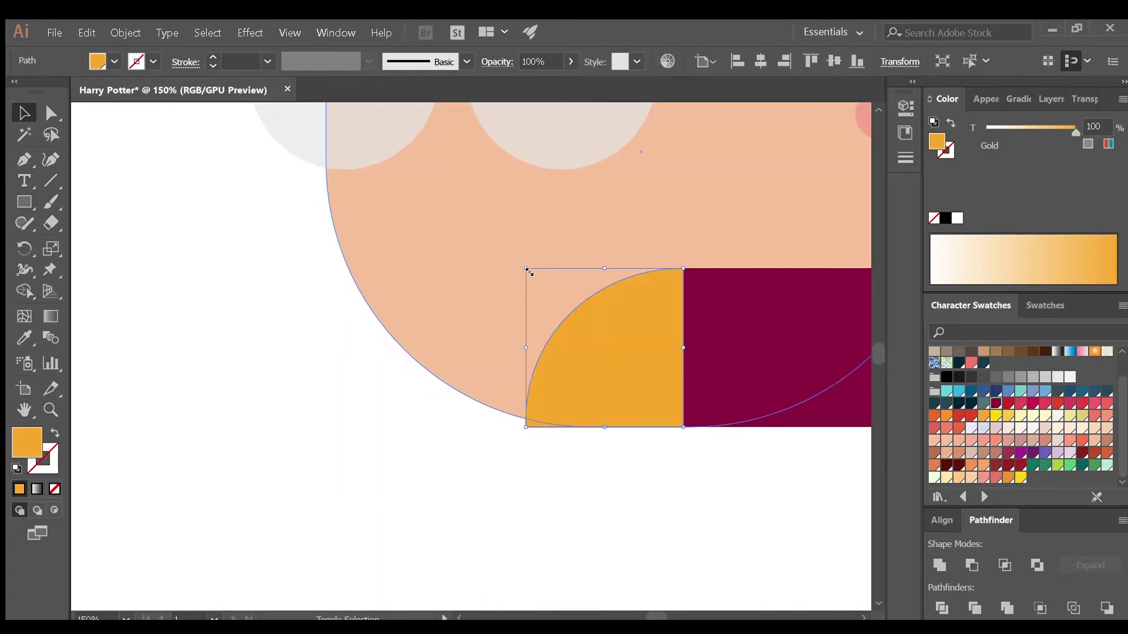
pyautogui.hotkey('ctrl', '-')
pyautogui.click(625, 486)
pyautogui.hotkey('ctrl', '-')
pyautogui.hotkey('ctrl', '-')
pyautogui.hotkey('ctrl', '-')
pyautogui.click(532, 352)
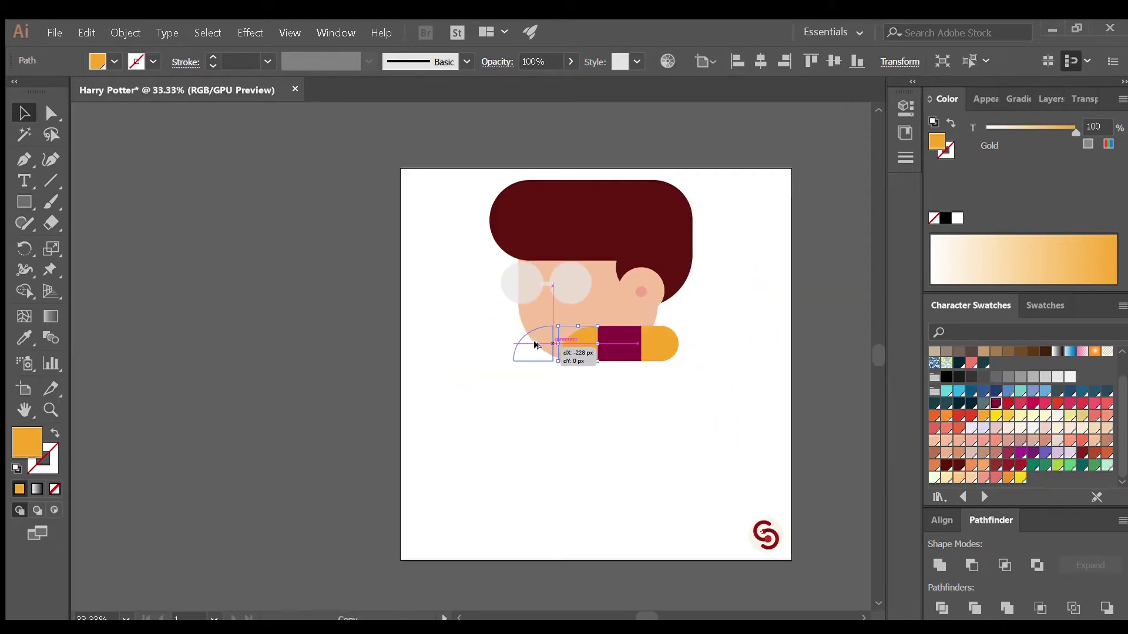
pyautogui.press('i')
pyautogui.click(619, 343)
# - Turn the lower piece gold, add a Violet-Red quarter-circle copy, and widen the rectangle
pyautogui.click(537, 350)
pyautogui.hotkey('ctrl', ']')
pyautogui.hotkey('ctrl', '+')
pyautogui.click(568, 388)
pyautogui.moveTo(484, 372)
pyautogui.mouseDown()
pyautogui.moveTo(597, 468)
pyautogui.moveTo(628, 442)
pyautogui.mouseUp()
pyautogui.press('i')
pyautogui.click(628, 317)
pyautogui.hotkey('ctrl', '-')
pyautogui.press('m')
pyautogui.hotkey('ctrl', '+')
pyautogui.hotkey('ctrl', '+')
pyautogui.hotkey('ctrl', '+')
pyautogui.moveTo(531, 539); pyautogui.dragTo(531, 430)
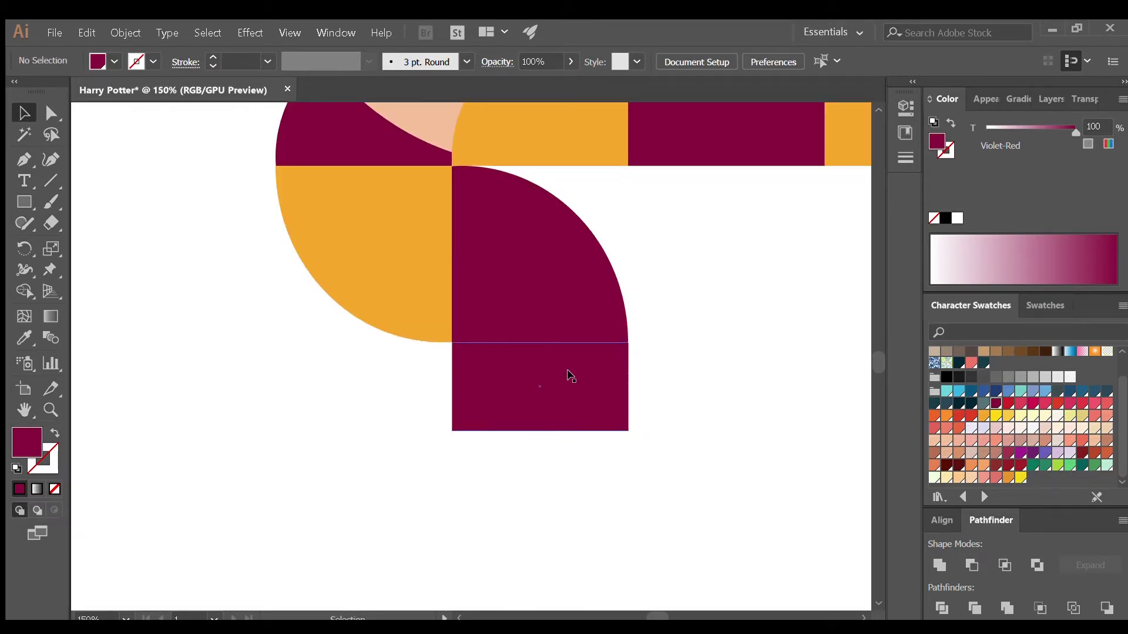
pyautogui.hotkey('ctrl', '+')
pyautogui.hotkey('ctrl', '+')
pyautogui.hotkey('ctrl', '-')
pyautogui.hotkey('ctrl', '-')
pyautogui.hotkey('ctrl', '-')
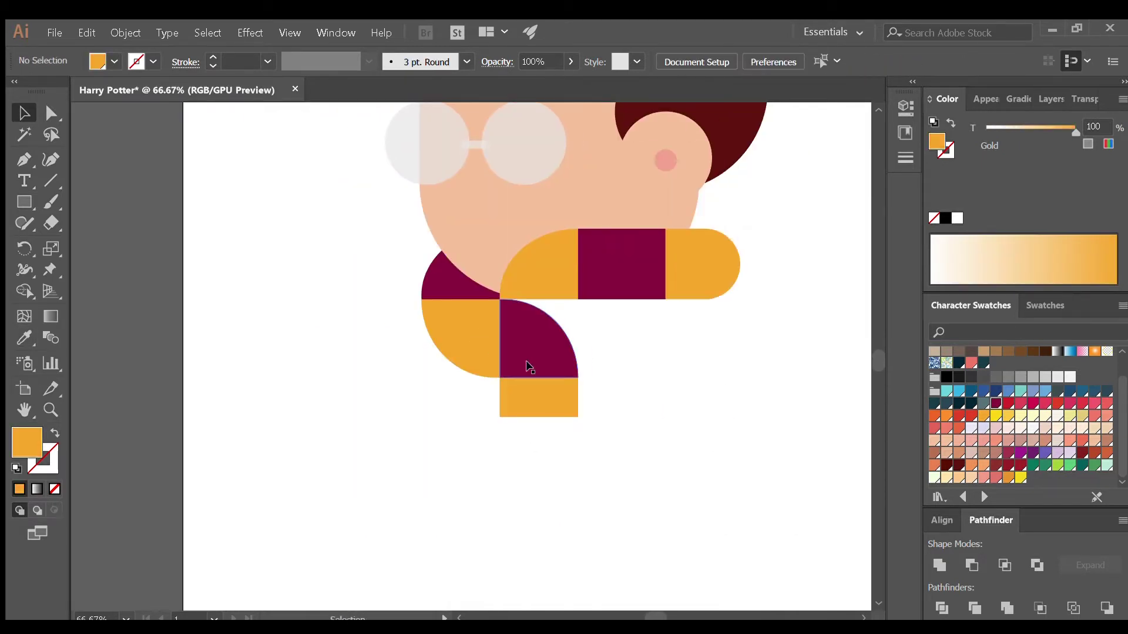
# - Repeat gold rectangles down the hanging scarf, alternating stripes in Violet-Red
pyautogui.keyDown('alt'); pyautogui.moveTo(546, 387); pyautogui.dragTo(546, 487); pyautogui.keyUp('alt')
pyautogui.hotkey('ctrl', 'd')
pyautogui.click(624, 284)
pyautogui.click(539, 552)
pyautogui.click(624, 284)
pyautogui.hotkey('ctrl', '-')
pyautogui.click(573, 459)
pyautogui.moveTo(566, 481); pyautogui.dragTo(567, 482)
pyautogui.click(401, 178)
pyautogui.hotkey('ctrl', '-')
pyautogui.hotkey('ctrl', '-')
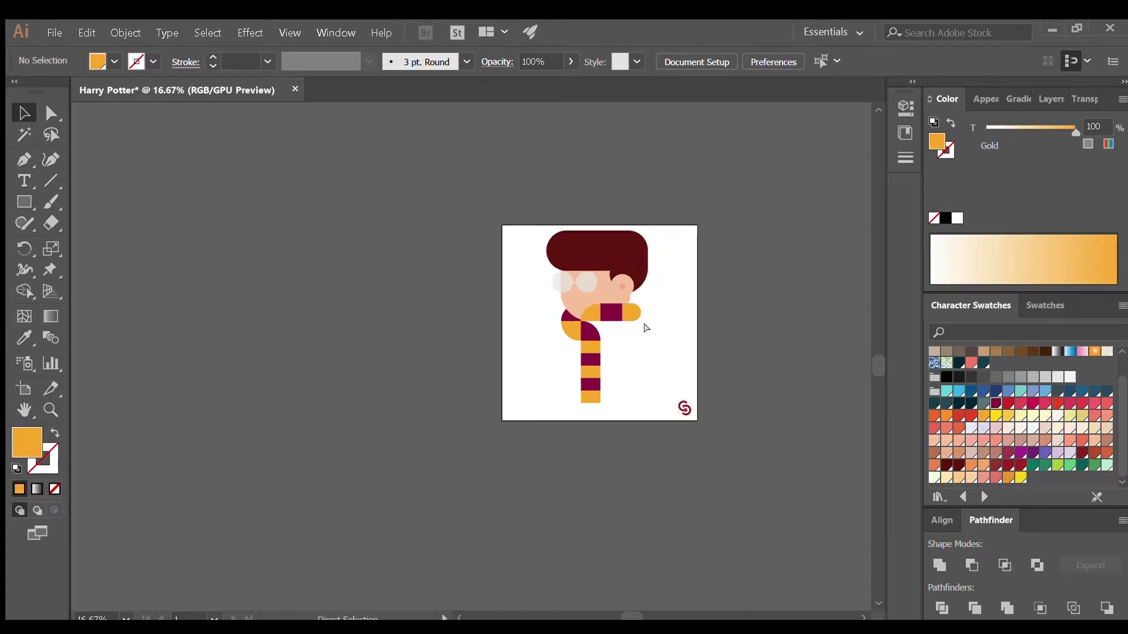
pyautogui.hotkey('ctrl', '+')
# - Draw a grey body shape over the scarf area
pyautogui.hotkey('ctrl', 'a')
pyautogui.hotkey('ctrl', '+')
pyautogui.click(742, 257)
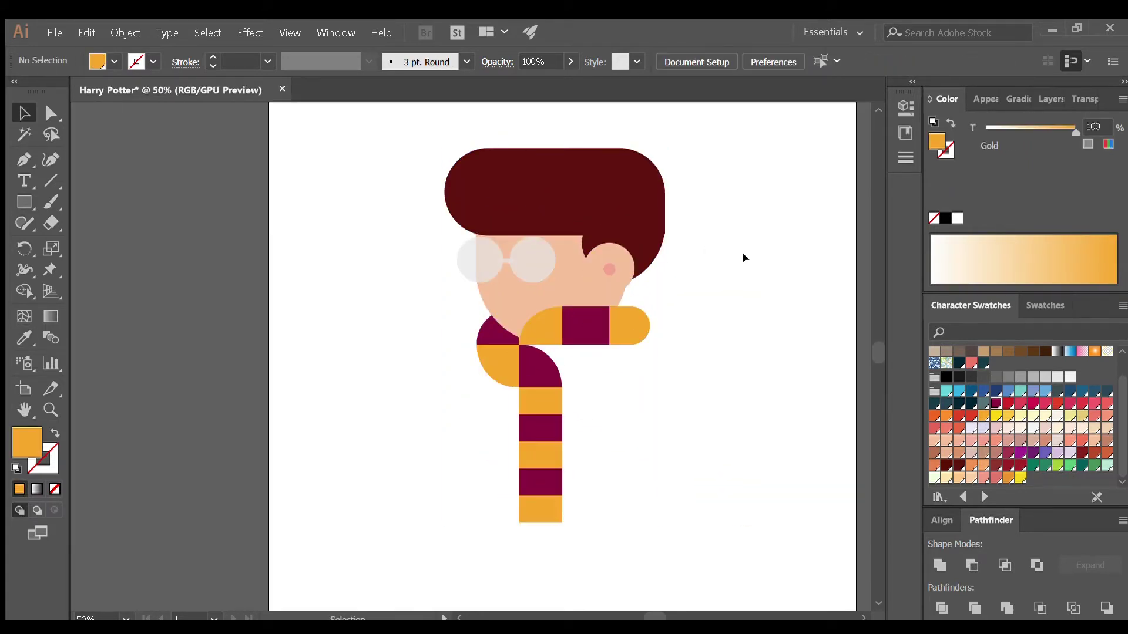
pyautogui.moveTo(491, 345); pyautogui.dragTo(619, 509)
pyautogui.click(1008, 377)
# - Enlarge the grey body rectangle and fill it near-black as the robe
pyautogui.press('v')
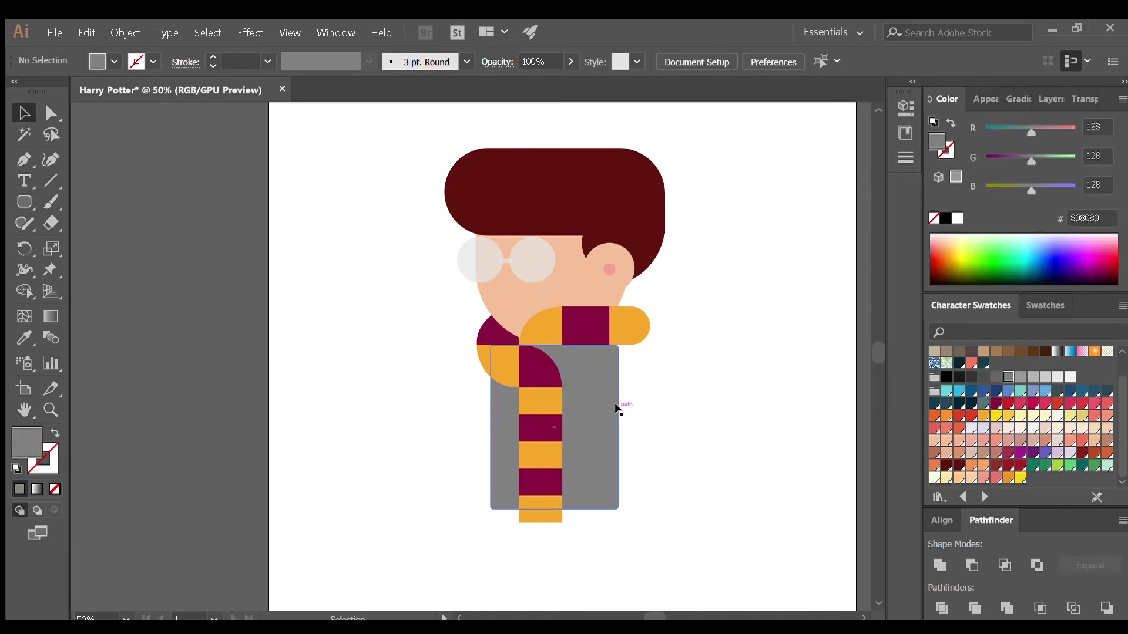
pyautogui.click(664, 400)
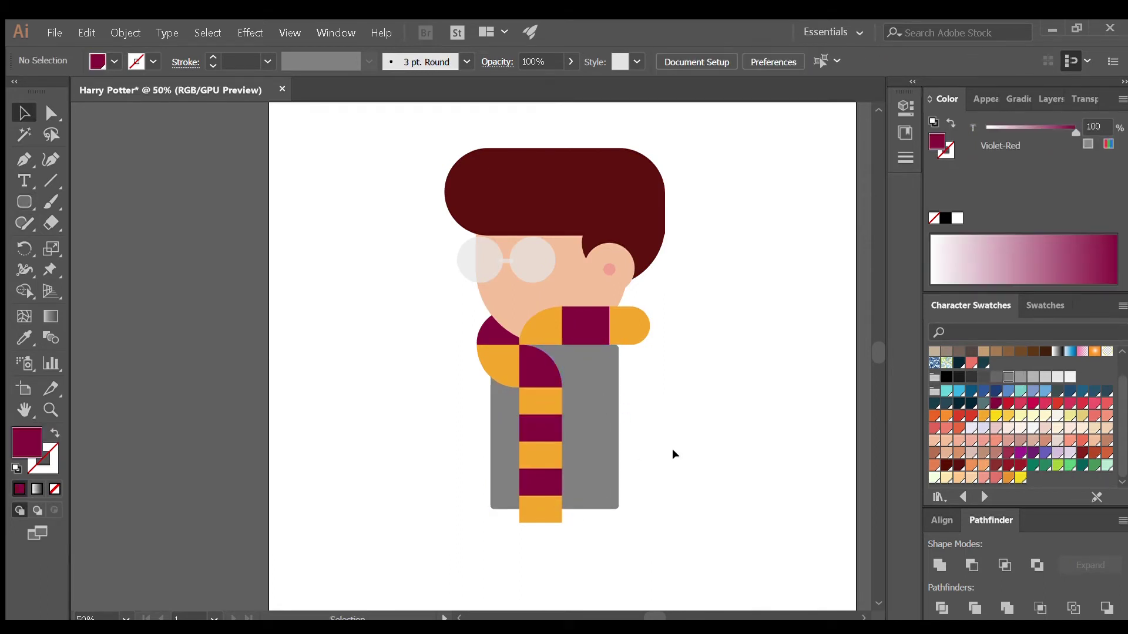
pyautogui.scroll(-1, 671, 454)
pyautogui.click(554, 481)
pyautogui.moveTo(635, 404); pyautogui.dragTo(650, 411)
pyautogui.click(959, 377)
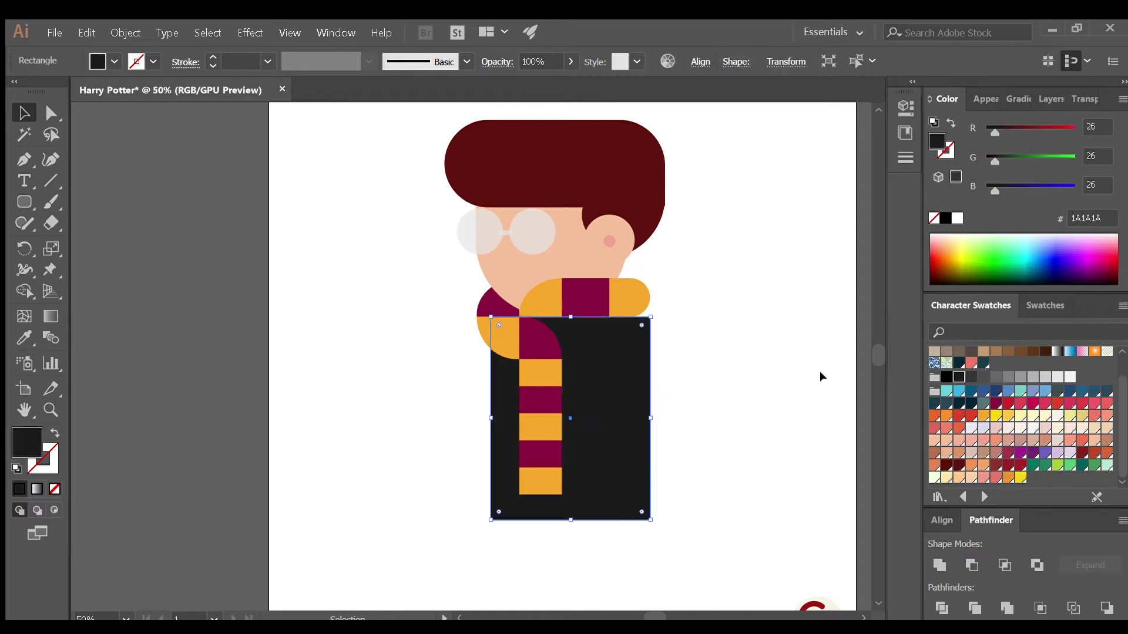
# - Undo a Pathfinder cut of the scarf shapes and lengthen the robe panel downward
pyautogui.moveTo(473, 324); pyautogui.dragTo(563, 416)
pyautogui.click(971, 565)
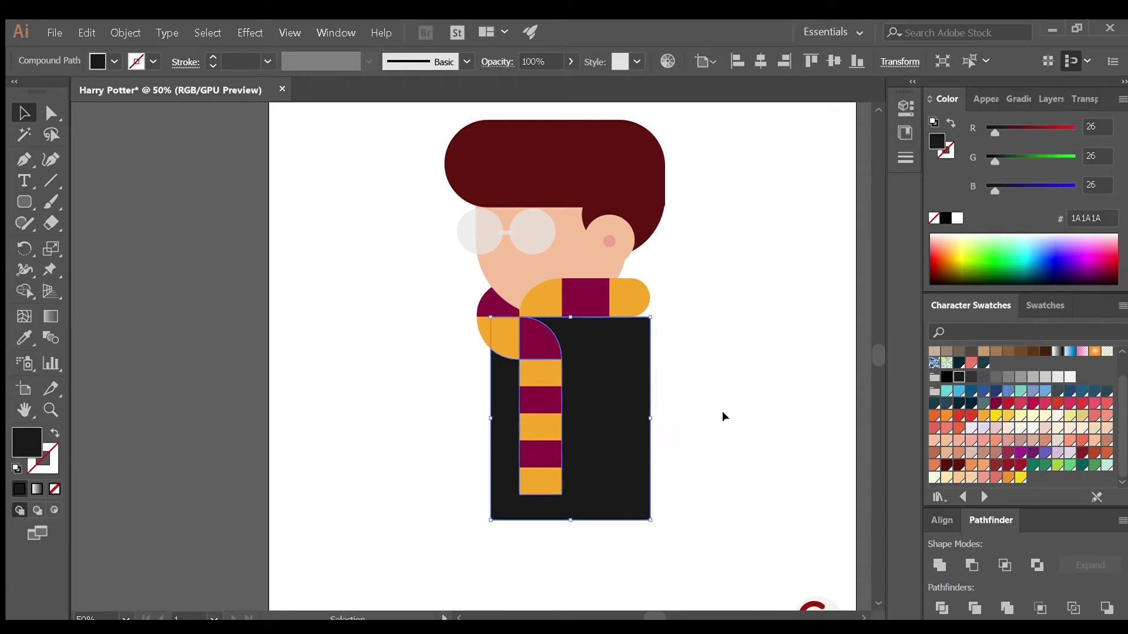
pyautogui.hotkey('ctrl', 'z')
pyautogui.hotkey('ctrl', 'z')
pyautogui.hotkey('ctrl', 'z')
pyautogui.hotkey('ctrl', 'z')
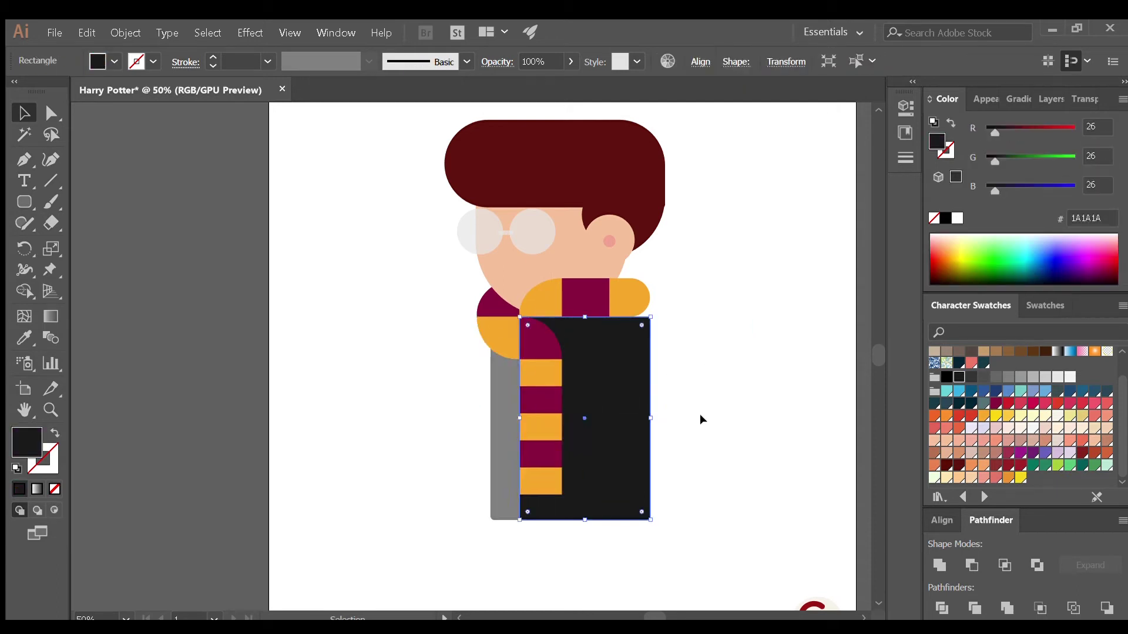
pyautogui.moveTo(585, 520); pyautogui.dragTo(584, 549)
pyautogui.click(710, 506)
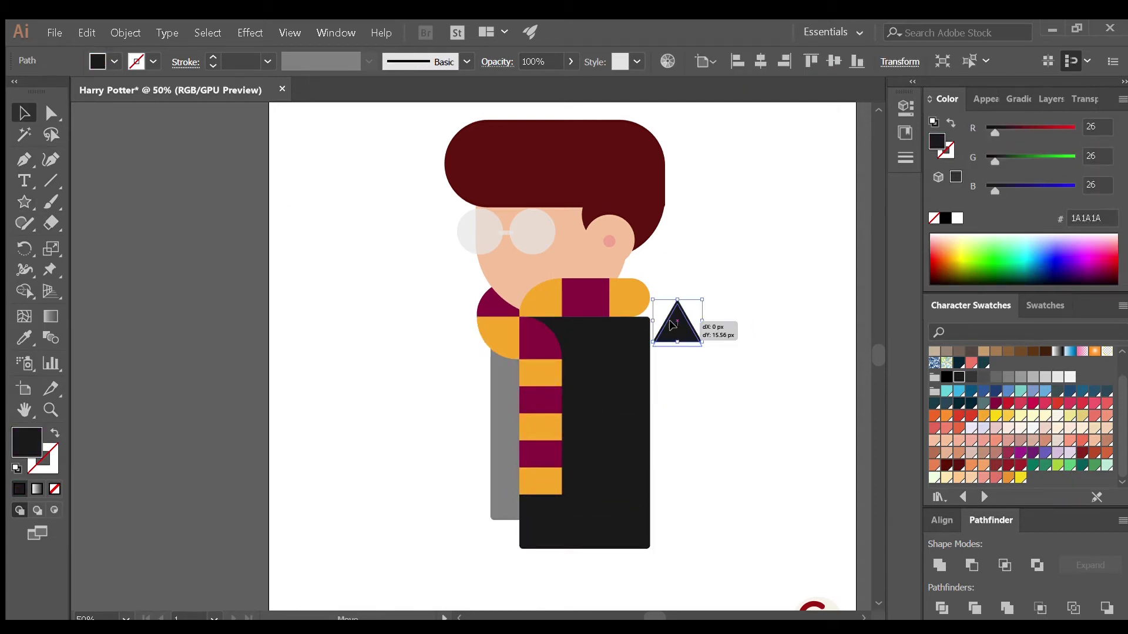
# - Stretch the black triangle to the robe's full height as a flared right side
pyautogui.moveTo(655, 355); pyautogui.dragTo(712, 550)
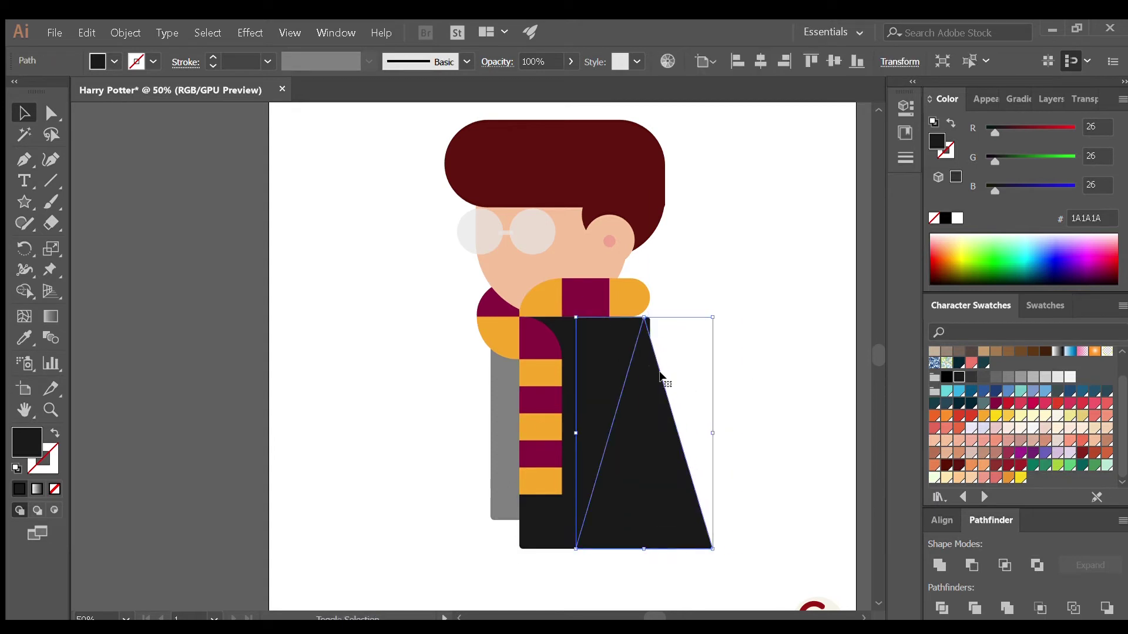
pyautogui.click(685, 285)
pyautogui.scroll(5, 575, 360)
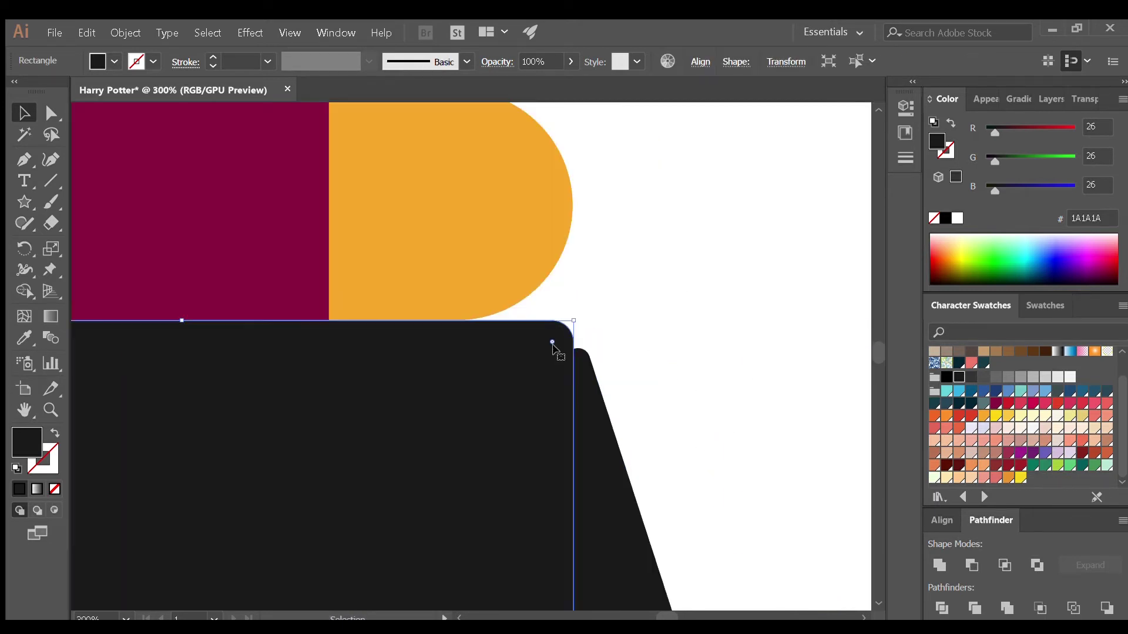
pyautogui.scroll(-2, 520, 383)
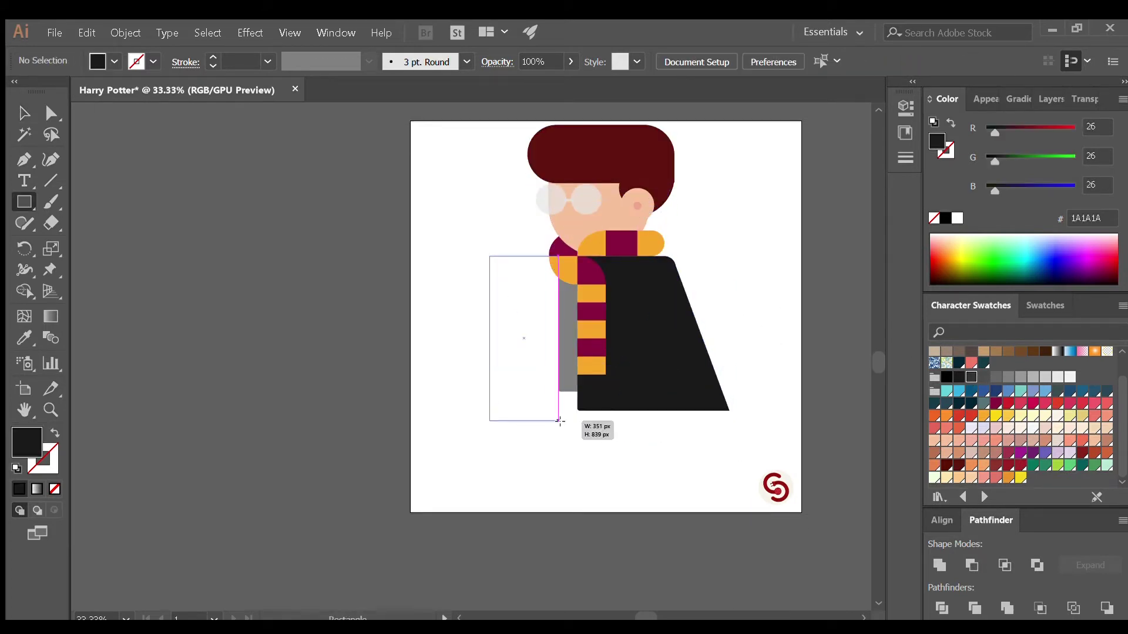
# - Draw the robe's left panel
pyautogui.press('v')
pyautogui.moveTo(489, 256); pyautogui.dragTo(586, 464)
pyautogui.click(522, 334)
pyautogui.click(612, 435)
# - Add a grey leg below the robe and copy it to the right
pyautogui.press('m')
pyautogui.press('v')
pyautogui.hotkey('ctrl', '1')
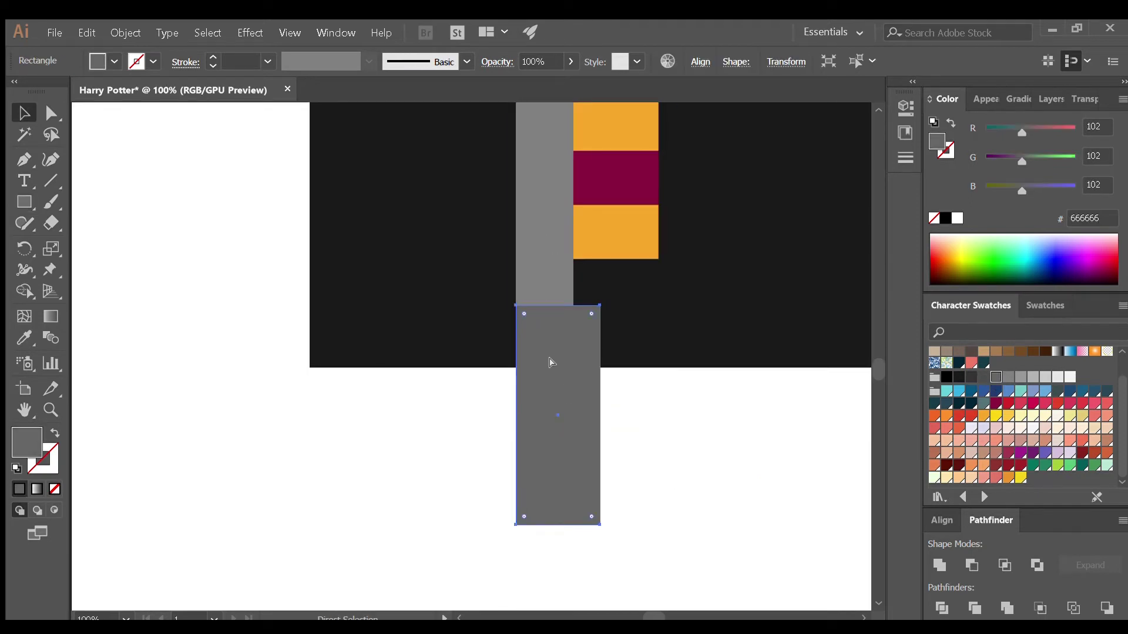
pyautogui.hotkey('ctrl', '-')
pyautogui.moveTo(552, 424); pyautogui.dragTo(646, 424)
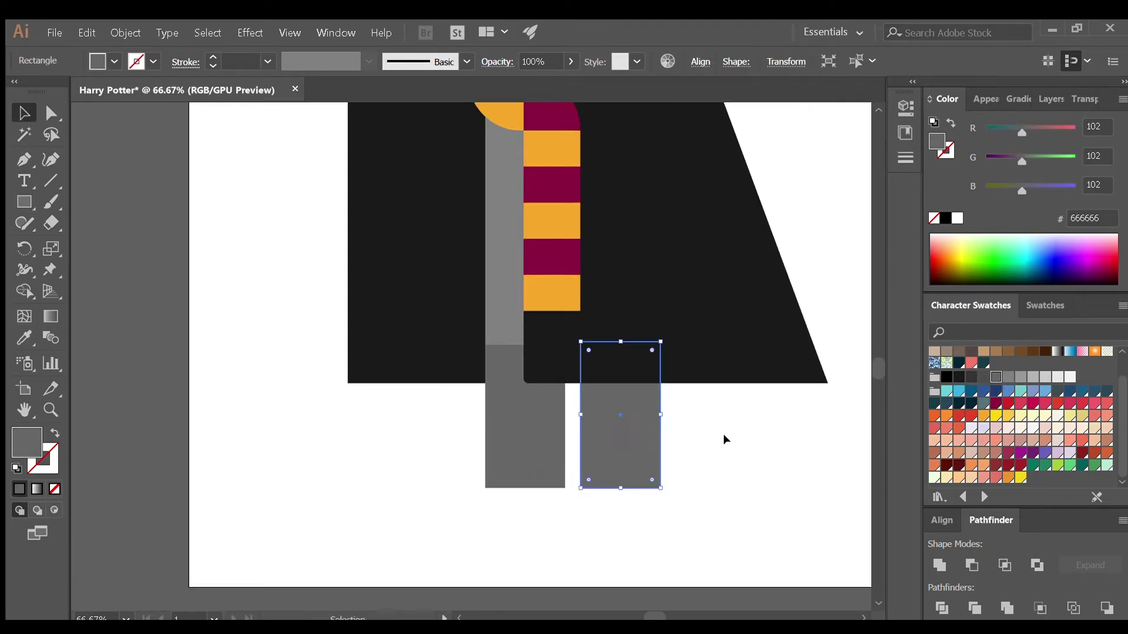
pyautogui.scroll(-2, 722, 441)
# - Trim a circle into a half-circle shoe with Minus Front and place shoes under both legs
pyautogui.press('m')
pyautogui.moveTo(285, 402); pyautogui.dragTo(372, 488)
pyautogui.moveTo(231, 444); pyautogui.dragTo(424, 508)
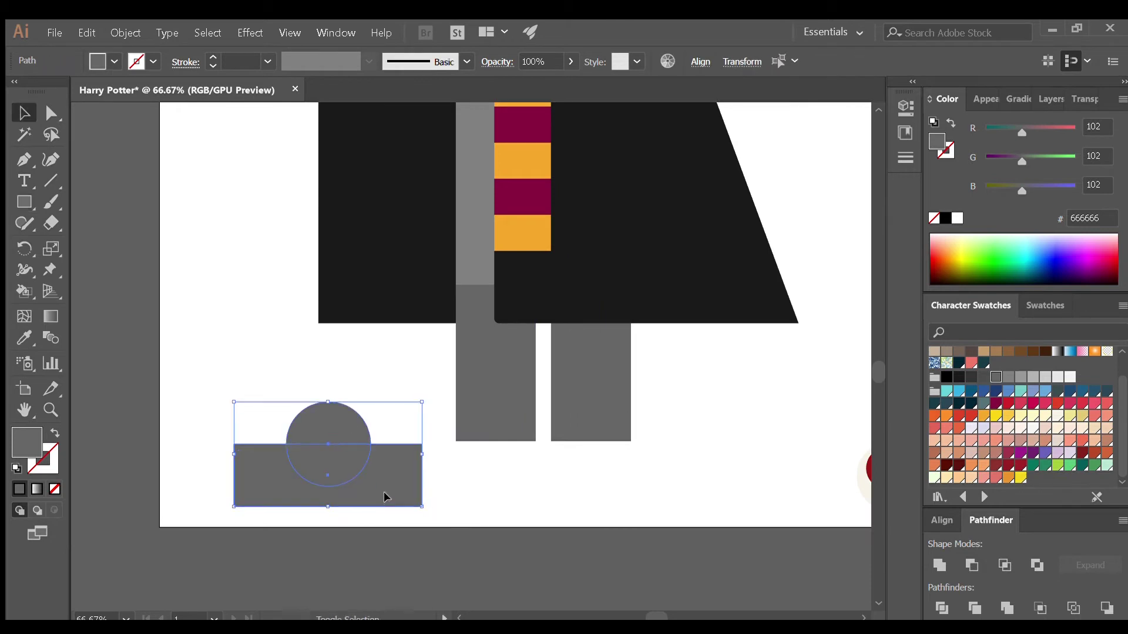
pyautogui.hotkey('ctrl', 'shift', 'F9')
pyautogui.moveTo(335, 423); pyautogui.dragTo(615, 415)
pyautogui.hotkey('ctrl', '-')
pyautogui.hotkey('ctrl', '+')
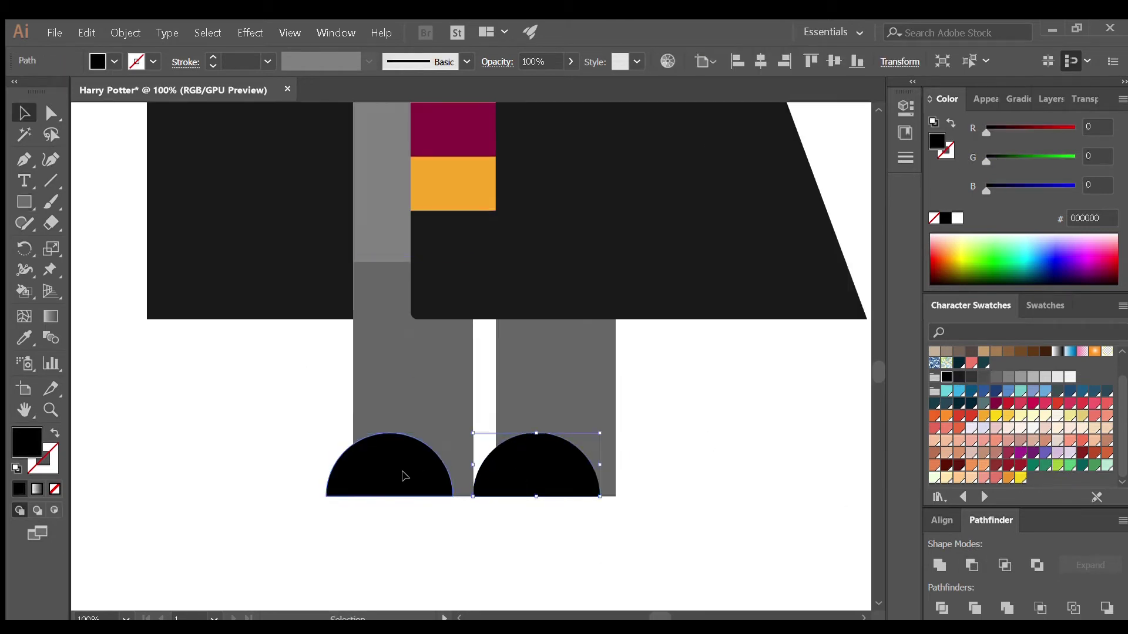
pyautogui.moveTo(411, 465); pyautogui.dragTo(412, 496)
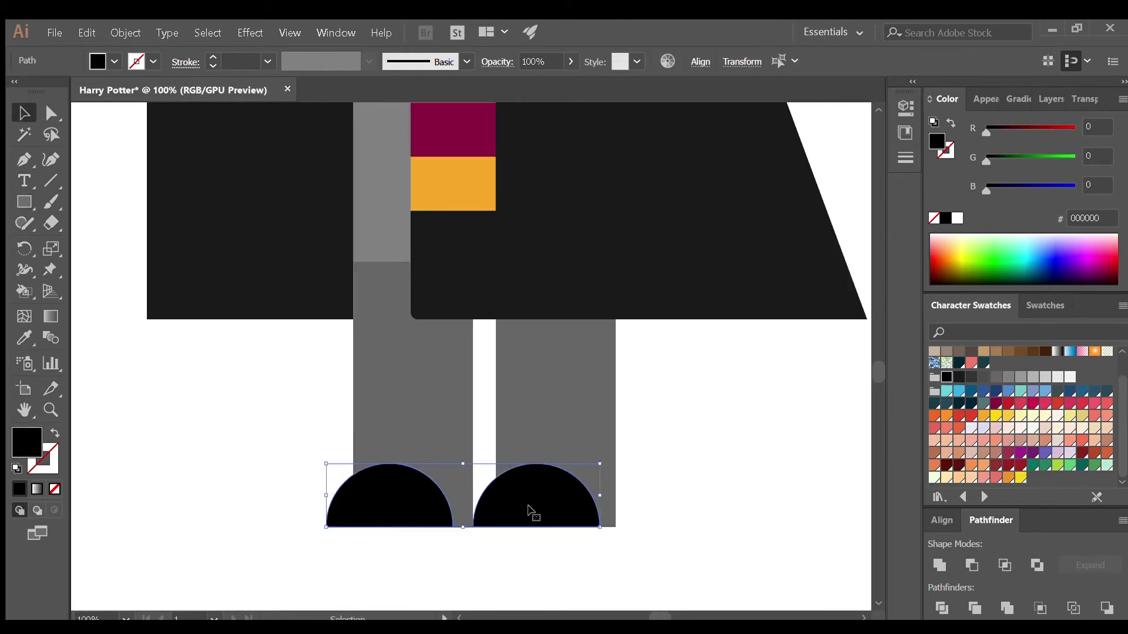
# - Fill the thin wand bar with Light Brown
pyautogui.scroll(-3, 645, 552)
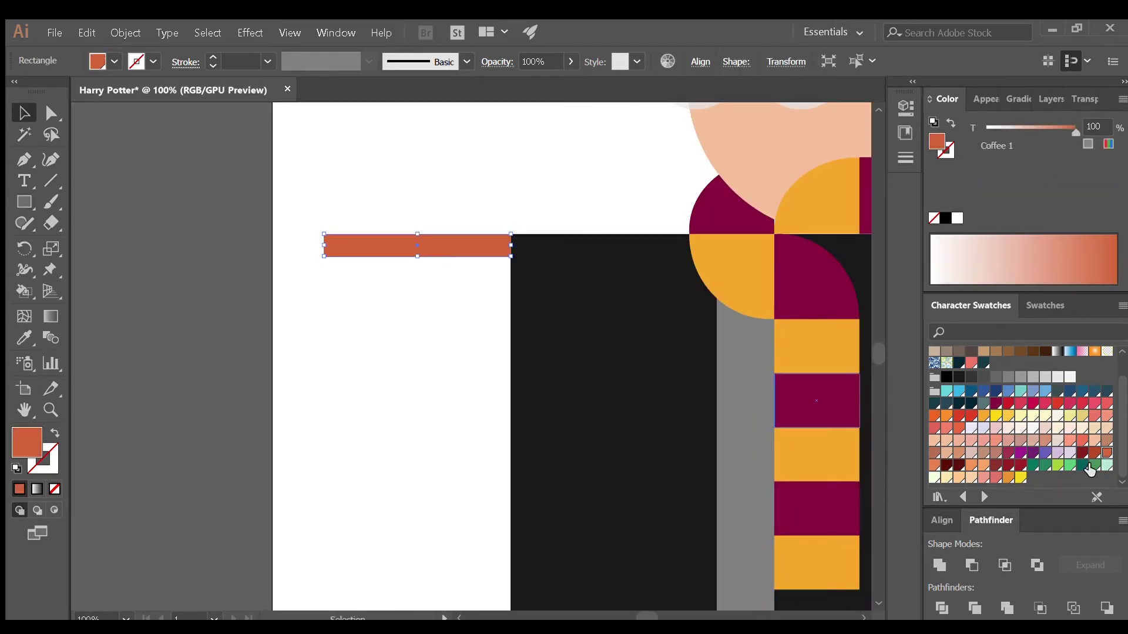
pyautogui.click(1094, 452)
pyautogui.click(995, 465)
pyautogui.click(440, 297)
pyautogui.scroll(-3, 656, 507)
pyautogui.scroll(1, 529, 382)
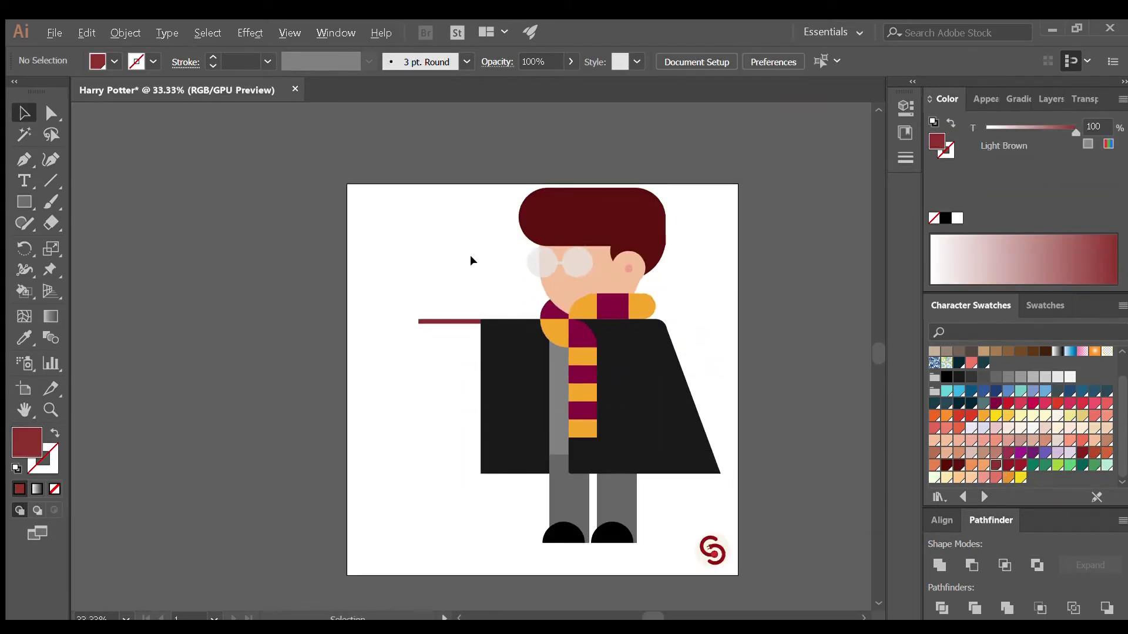
# - Draw a skin-coloured rounded hand under the wand and send it backward
pyautogui.moveTo(451, 341); pyautogui.dragTo(529, 373)
pyautogui.scroll(2, 466, 372)
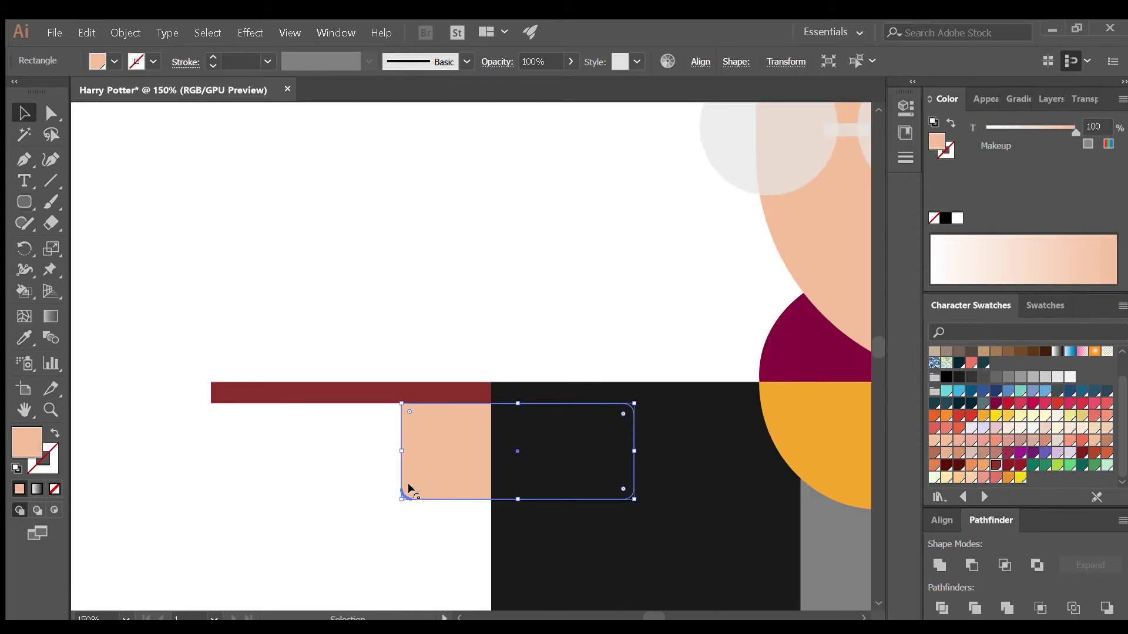
pyautogui.hotkey('ctrl', '[')
pyautogui.hotkey('ctrl', 'shift', 'a')
# - Select all the artwork so the whole figure can move lower on the artboard
pyautogui.scroll(-5, 407, 487)
pyautogui.scroll(1, 413, 357)
pyautogui.scroll(-1, 695, 465)
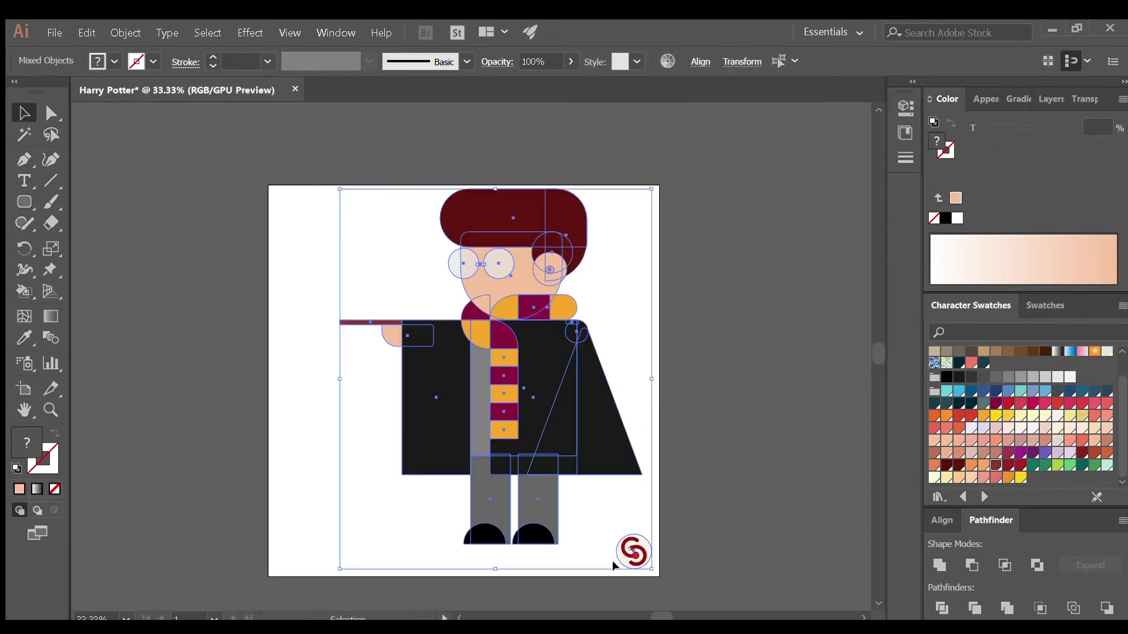
pyautogui.scroll(-2, 634, 581)
pyautogui.hotkey('ctrl', 'a')
pyautogui.hotkey('ctrl', 'shift', 'a')
pyautogui.hotkey('ctrl', 'a')
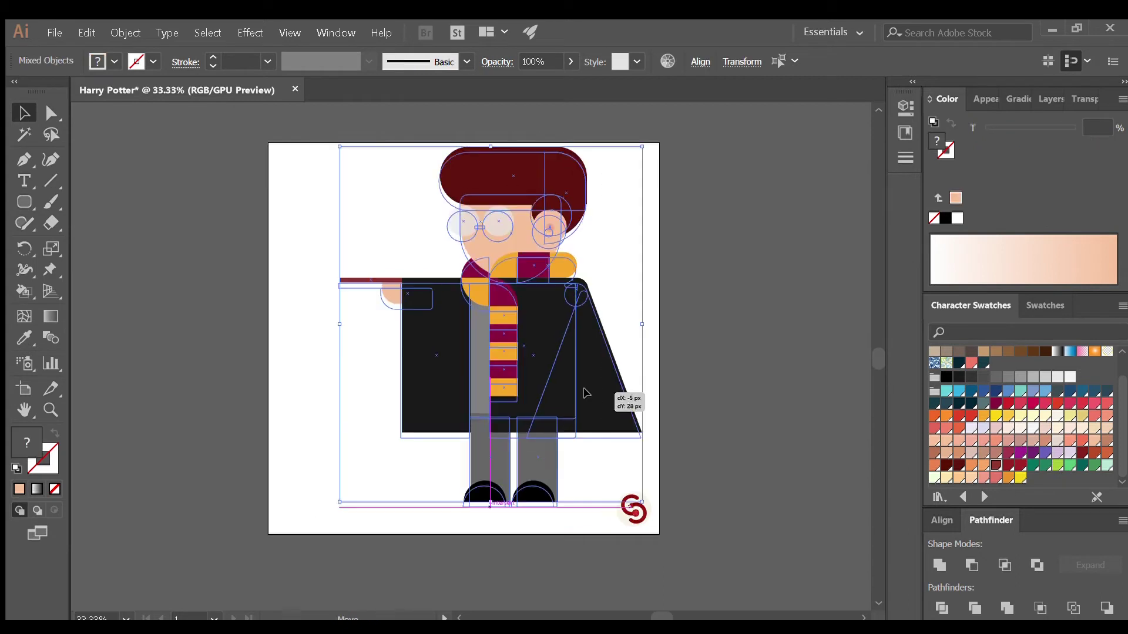
pyautogui.hotkey('ctrl', 'shift', 'a')
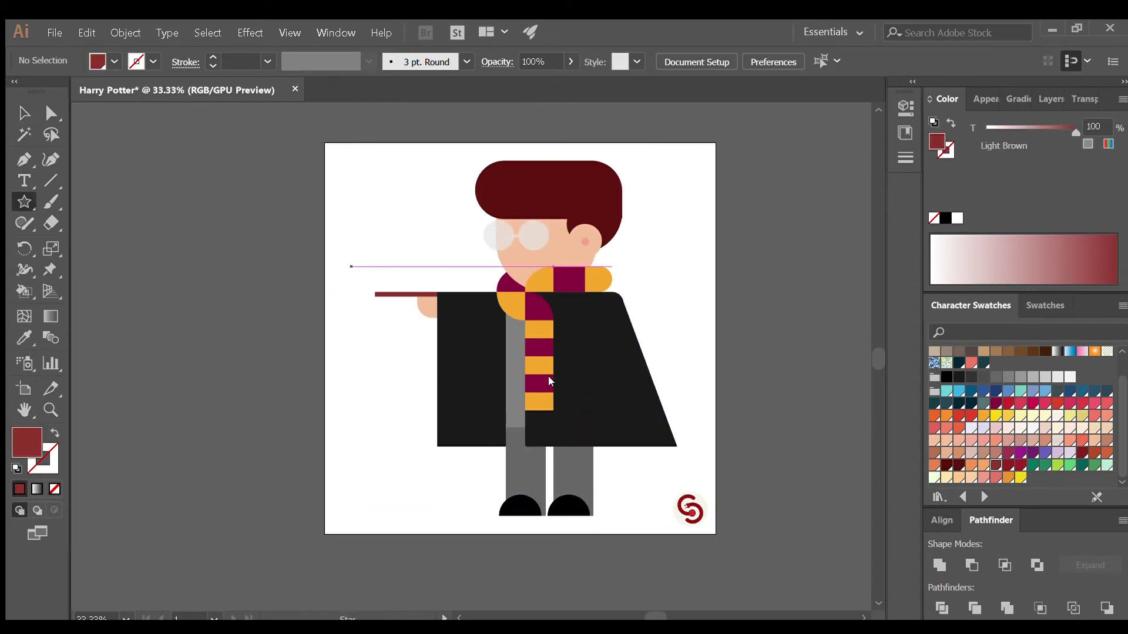
# - Draw a four-point light grey sparkle and place smaller copies beside the wand tip
pyautogui.moveTo(350, 265); pyautogui.dragTo(372, 287)
pyautogui.hotkey('ctrl', '1')
pyautogui.click(1045, 376)
pyautogui.press('v')
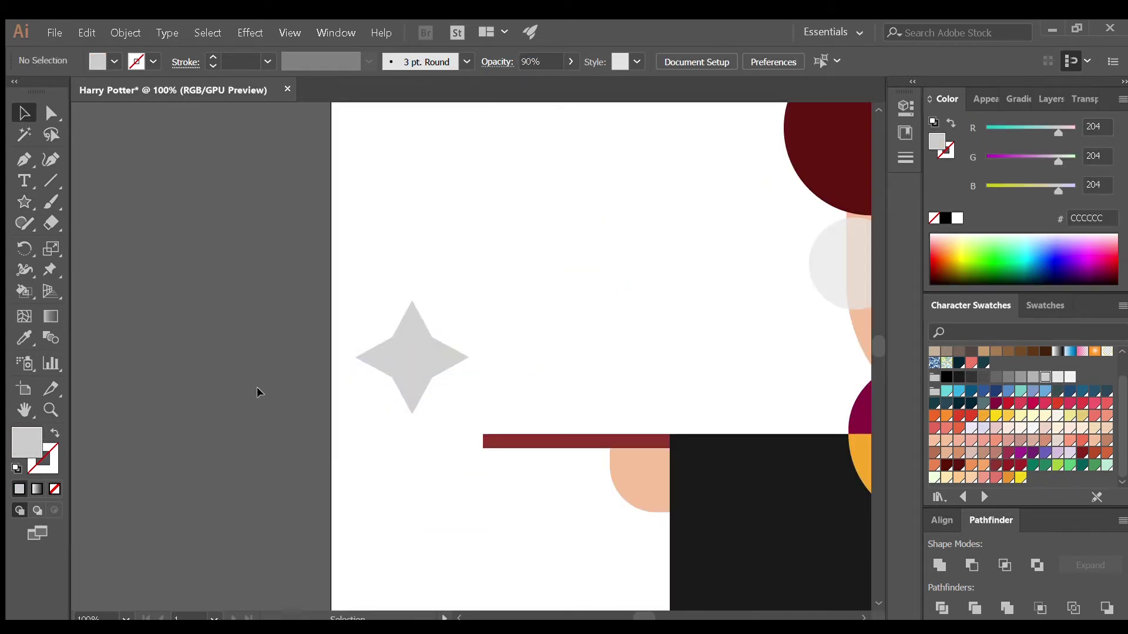
pyautogui.moveTo(427, 372)
pyautogui.mouseDown()
pyautogui.moveTo(416, 491)
pyautogui.moveTo(442, 504)
pyautogui.mouseUp()
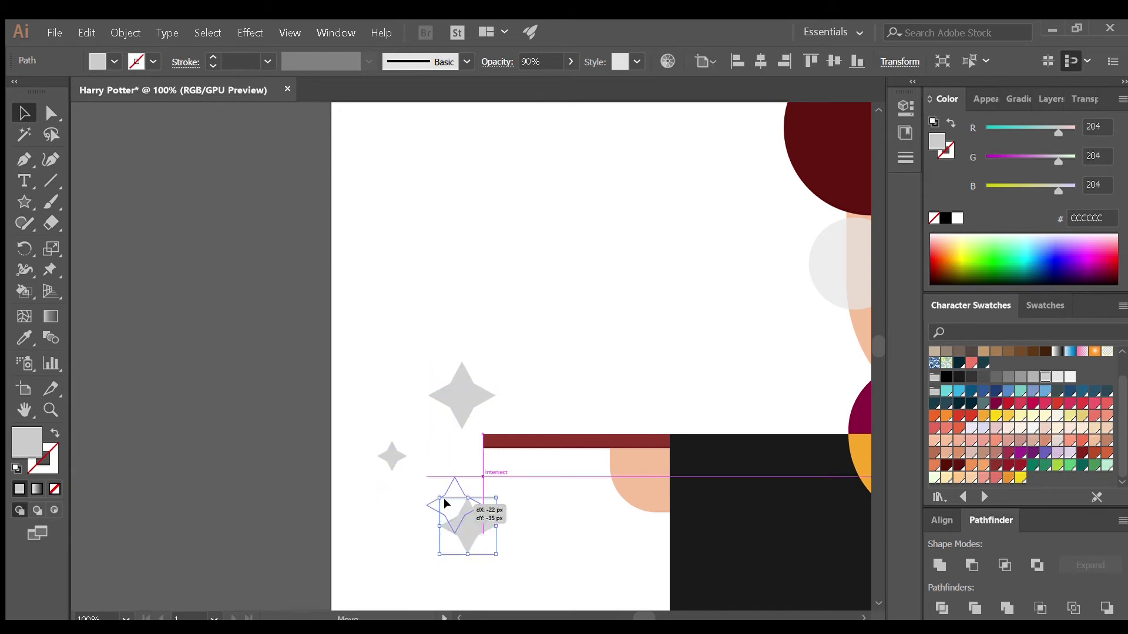
pyautogui.hotkey('ctrl', 'shift', 'a')
pyautogui.hotkey('ctrl', '0')
# - Unite a grey circle and rectangle into a shield-shaped crest on the robe
pyautogui.hotkey('ctrl', '=')
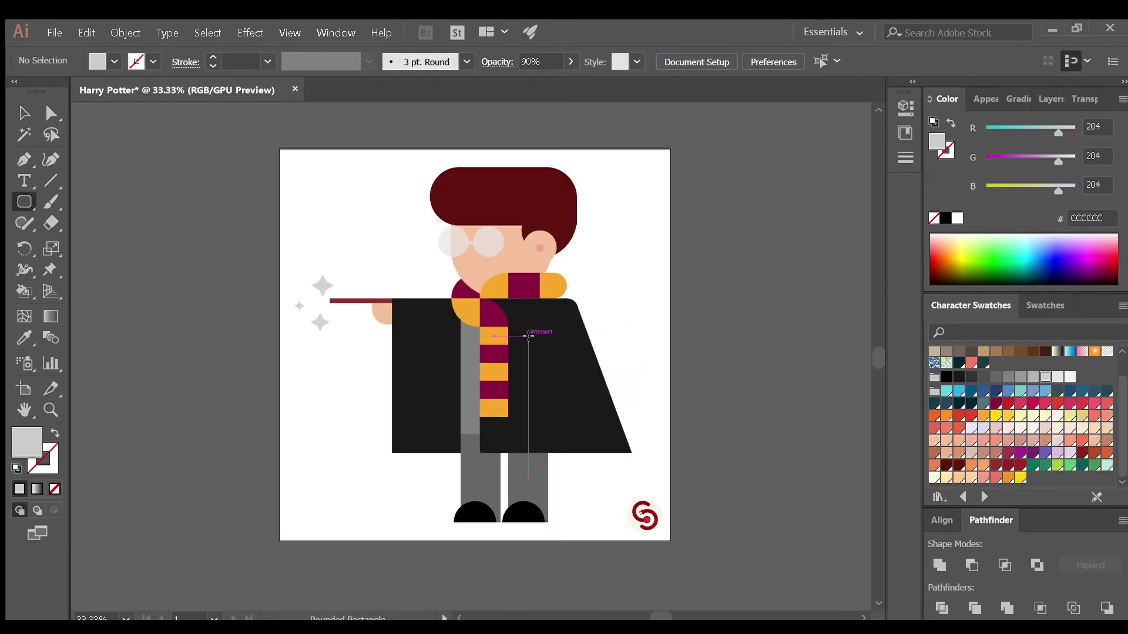
pyautogui.moveTo(368, 476); pyautogui.dragTo(397, 505)
pyautogui.moveTo(352, 447)
pyautogui.mouseDown()
pyautogui.moveTo(416, 480)
pyautogui.moveTo(579, 347)
pyautogui.mouseUp()
pyautogui.hotkey('ctrl', '=')
pyautogui.hotkey('ctrl', '=')
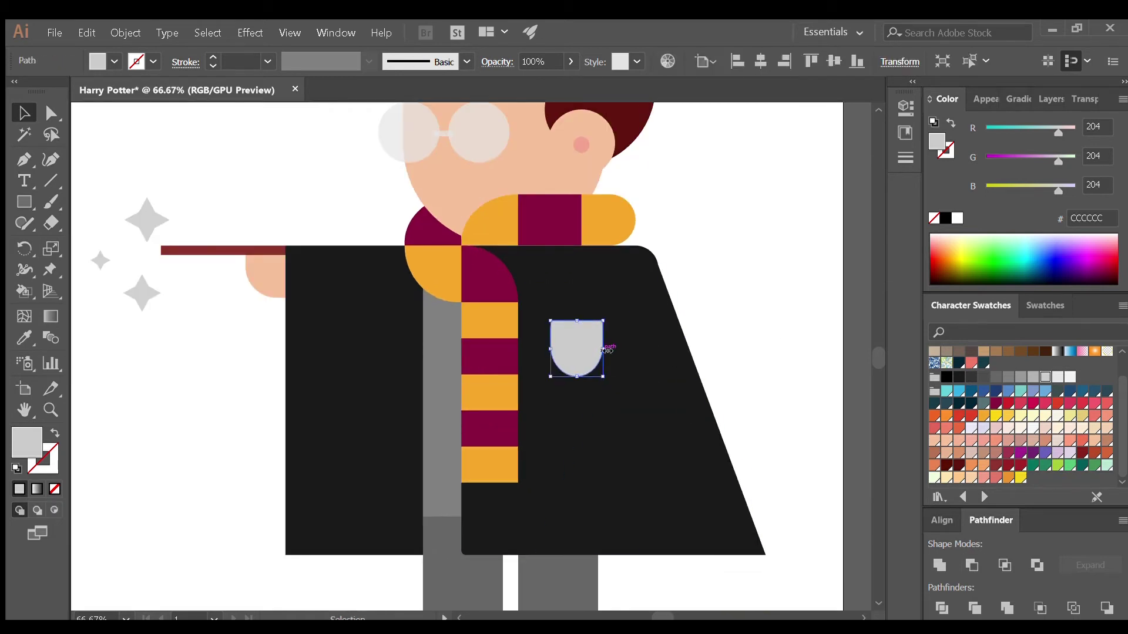
# - Add small gold circles on the crest, duplicating them into bumps
pyautogui.hotkey('ctrl', '0')
pyautogui.hotkey('ctrl', '=')
pyautogui.press('l')
pyautogui.moveTo(532, 336)
pyautogui.mouseDown()
pyautogui.moveTo(554, 356)
pyautogui.moveTo(552, 341)
pyautogui.mouseUp()
pyautogui.hotkey('ctrl', '=')
pyautogui.hotkey('ctrl', '=')
pyautogui.hotkey('ctrl', '=')
pyautogui.hotkey('ctrl', 'd')
pyautogui.hotkey('ctrl', '-')
pyautogui.hotkey('ctrl', '-')
pyautogui.hotkey('ctrl', '0')
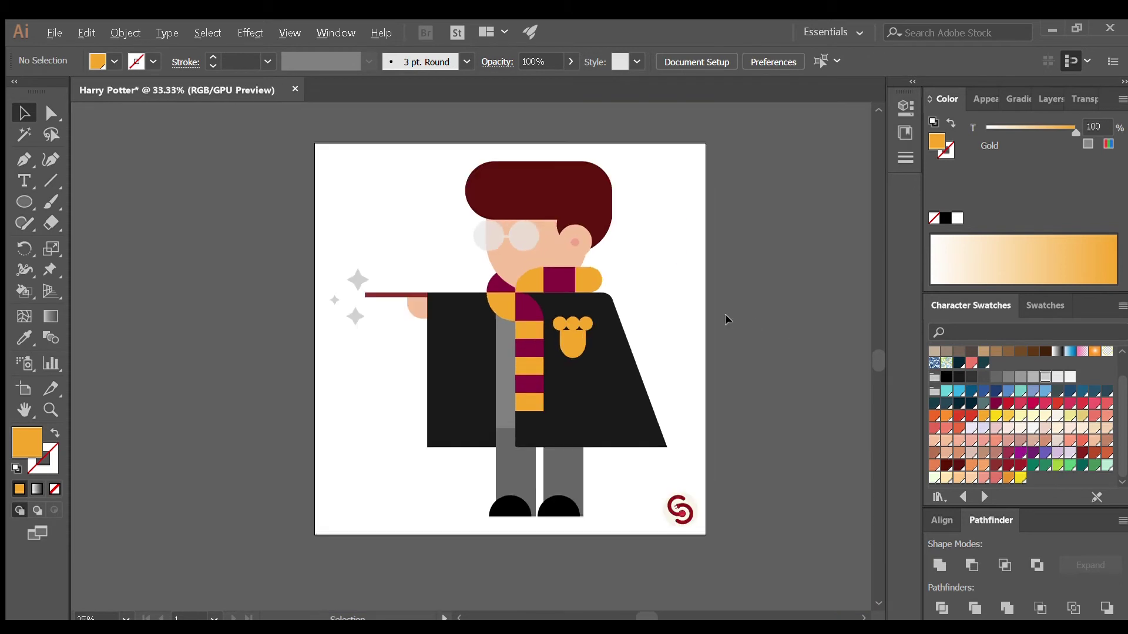
pyautogui.hotkey('ctrl', '=')
pyautogui.hotkey('ctrl', '=')
# - Draw a thin Dark Brown bar along the top of the hair
pyautogui.moveTo(566, 177); pyautogui.dragTo(642, 180)
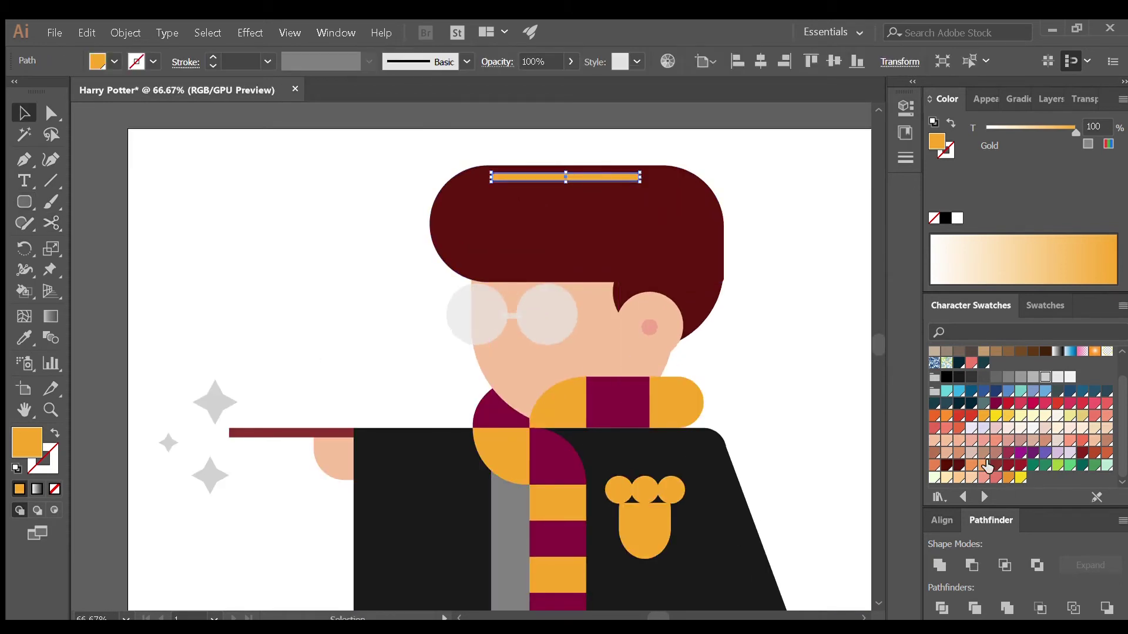
pyautogui.click(946, 465)
pyautogui.click(817, 318)
pyautogui.click(569, 180)
pyautogui.hotkey('ctrl', '=')
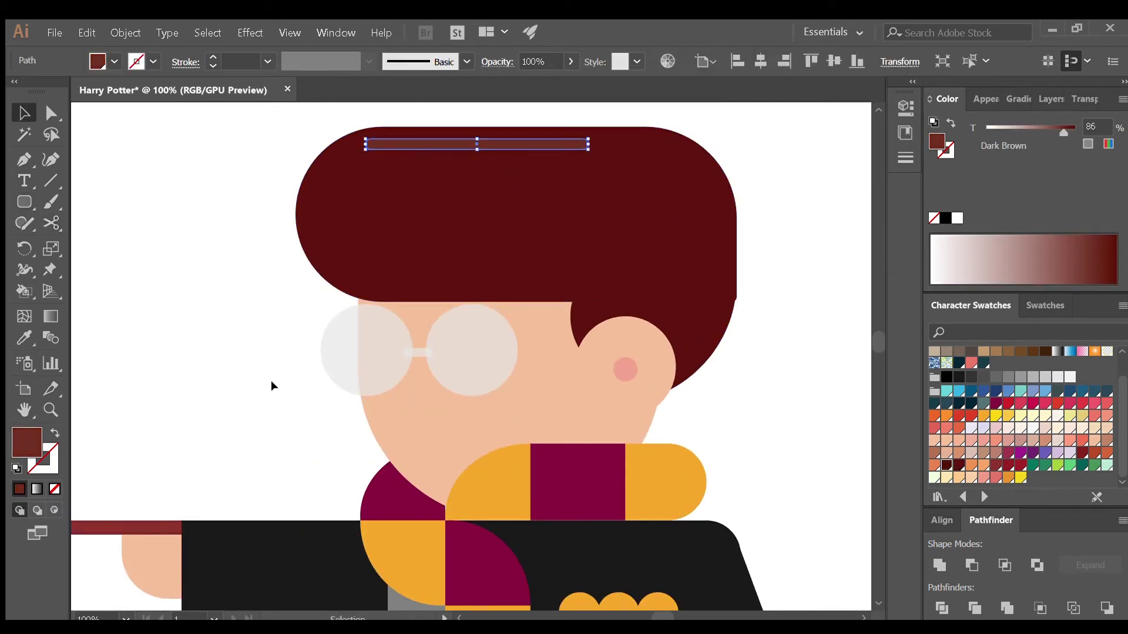
pyautogui.hotkey('ctrl', 'shift', 'a')
pyautogui.hotkey('ctrl', '-')
pyautogui.hotkey('ctrl', '-')
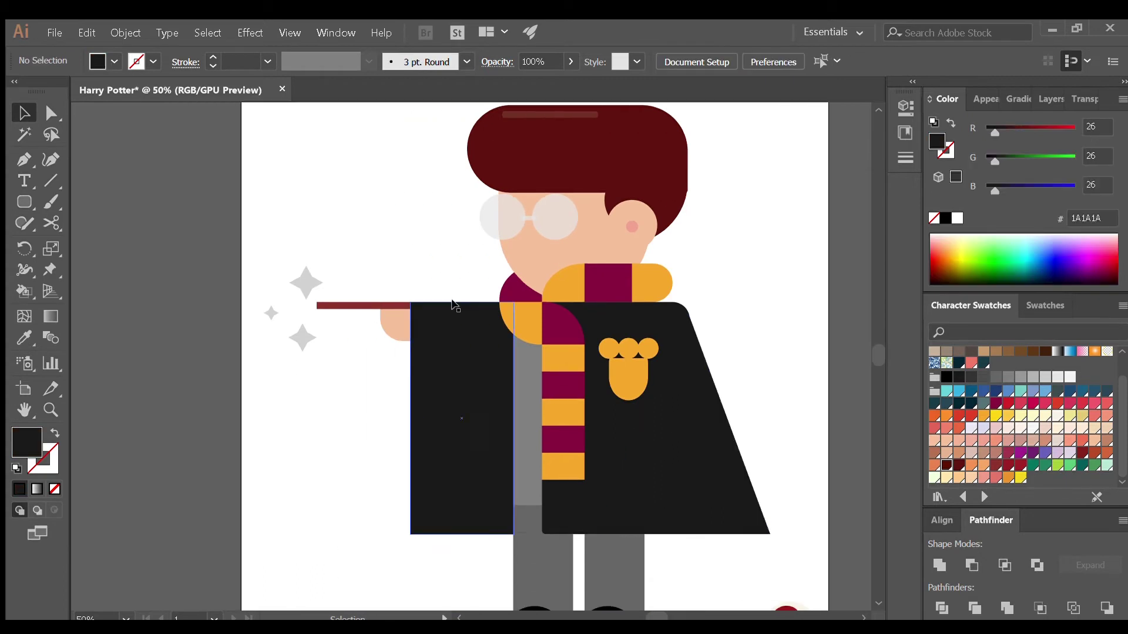
# - Paste a copy of the crest shield in front and recolour it violet-red
pyautogui.hotkey('ctrl', '=')
pyautogui.click(562, 376)
pyautogui.hotkey('ctrl', 'c')
pyautogui.hotkey('ctrl', 'f')
pyautogui.click(1008, 404)
pyautogui.click(744, 276)
pyautogui.hotkey('ctrl', '-')
pyautogui.hotkey('ctrl', '-')
pyautogui.hotkey('ctrl', '-')
pyautogui.hotkey('ctrl', '=')
pyautogui.hotkey('ctrl', '=')
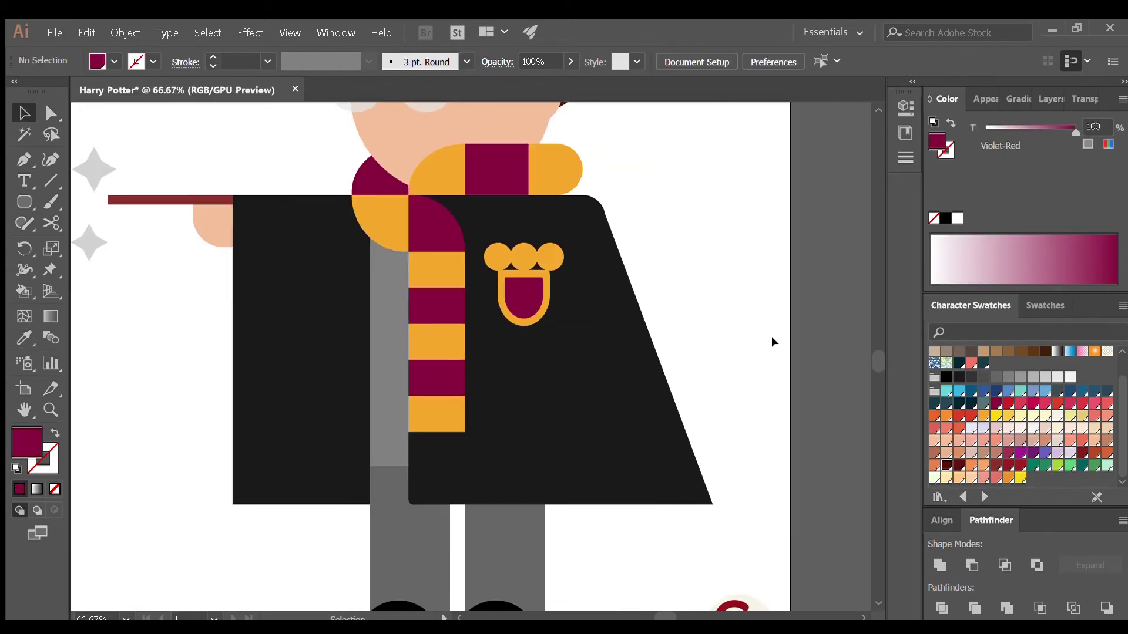
# - Move a copy of the peach hand pill toward the robe bottom, then undo it
pyautogui.click(248, 298)
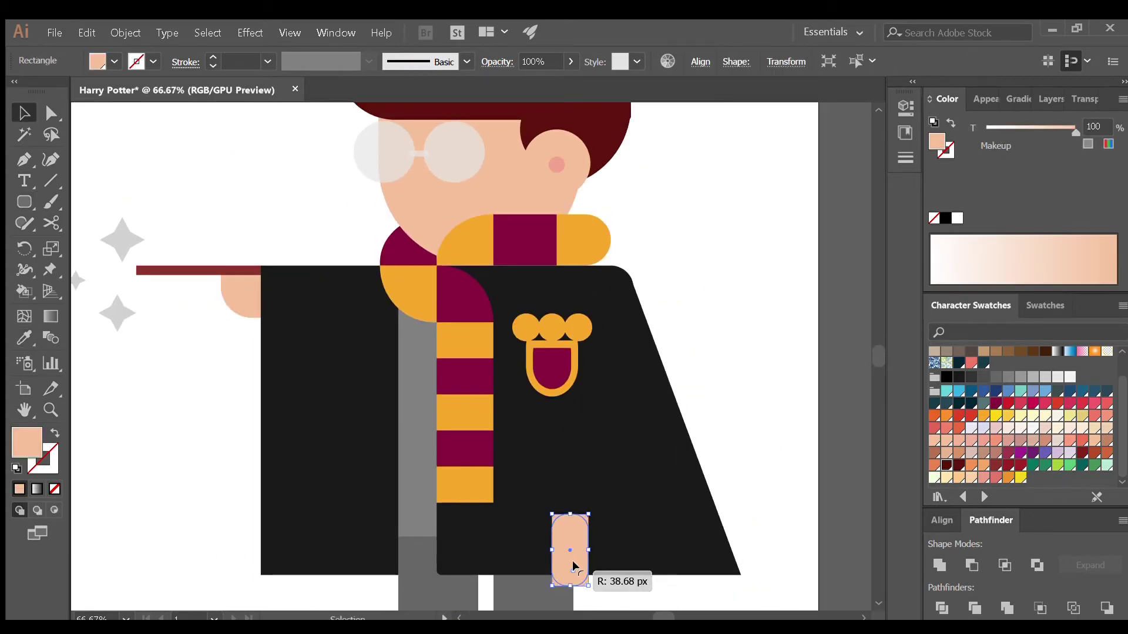
pyautogui.moveTo(206, 382)
pyautogui.mouseDown()
pyautogui.moveTo(234, 330)
pyautogui.moveTo(209, 452)
pyautogui.mouseUp()
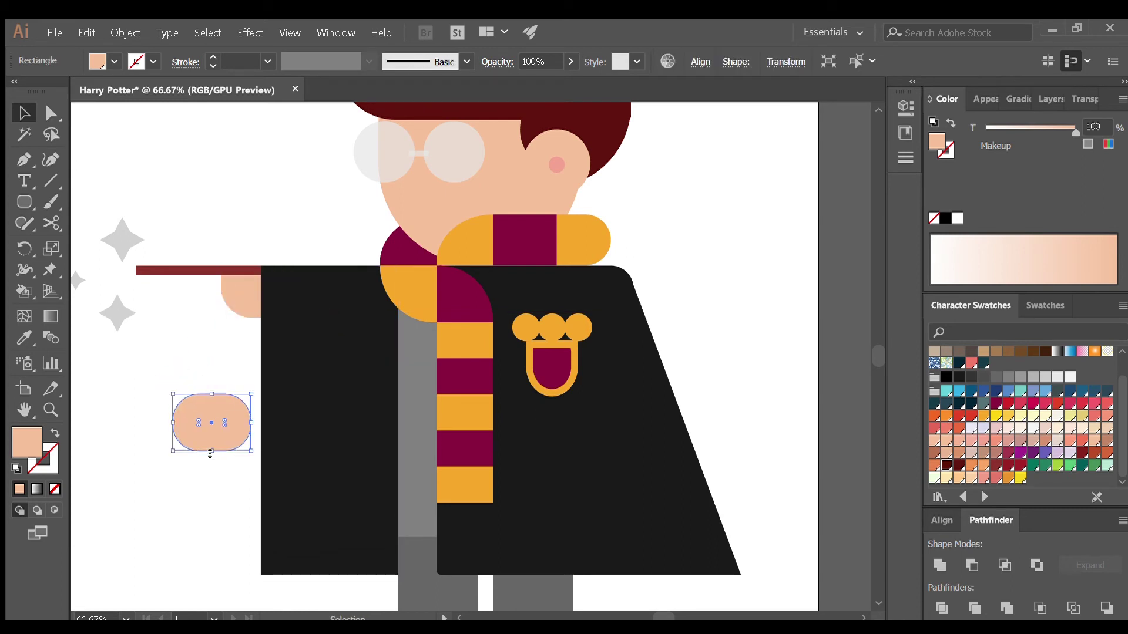
pyautogui.moveTo(576, 539); pyautogui.dragTo(575, 542)
pyautogui.hotkey('ctrl', '-')
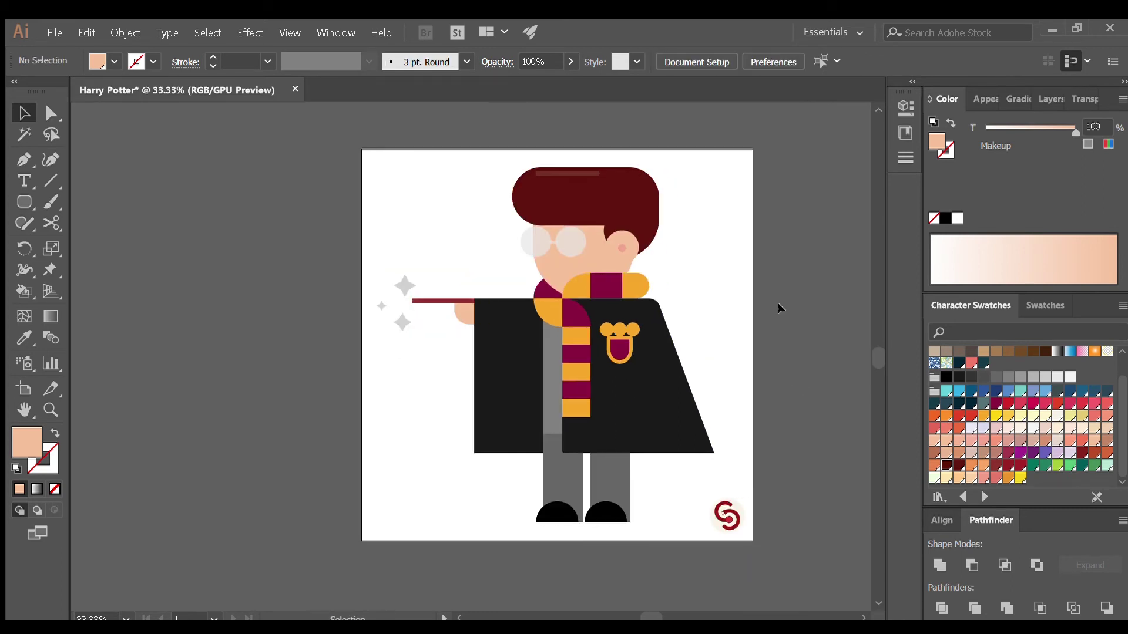
pyautogui.hotkey('ctrl', '=')
pyautogui.hotkey('ctrl', 'z')
pyautogui.hotkey('ctrl', 'z')
pyautogui.hotkey('ctrl', 'z')
# - Copy the scarf stripes downward several times, colouring new ones violet-red
pyautogui.moveTo(596, 257); pyautogui.dragTo(597, 301)
pyautogui.moveTo(602, 343); pyautogui.dragTo(602, 390)
pyautogui.hotkey('ctrl', 'd')
pyautogui.click(588, 307)
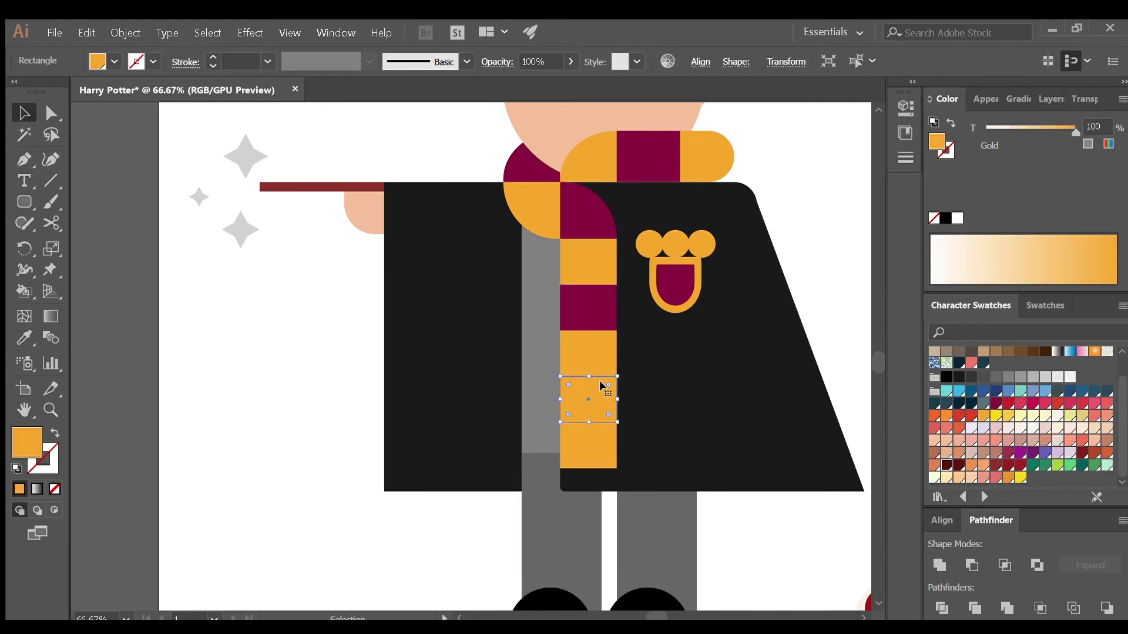
pyautogui.hotkey('ctrl', 'd')
pyautogui.hotkey('ctrl', '-')
pyautogui.hotkey('ctrl', '-')
# - Drag the robe's bottom edge down to lengthen it to the scarf's end
pyautogui.click(491, 433)
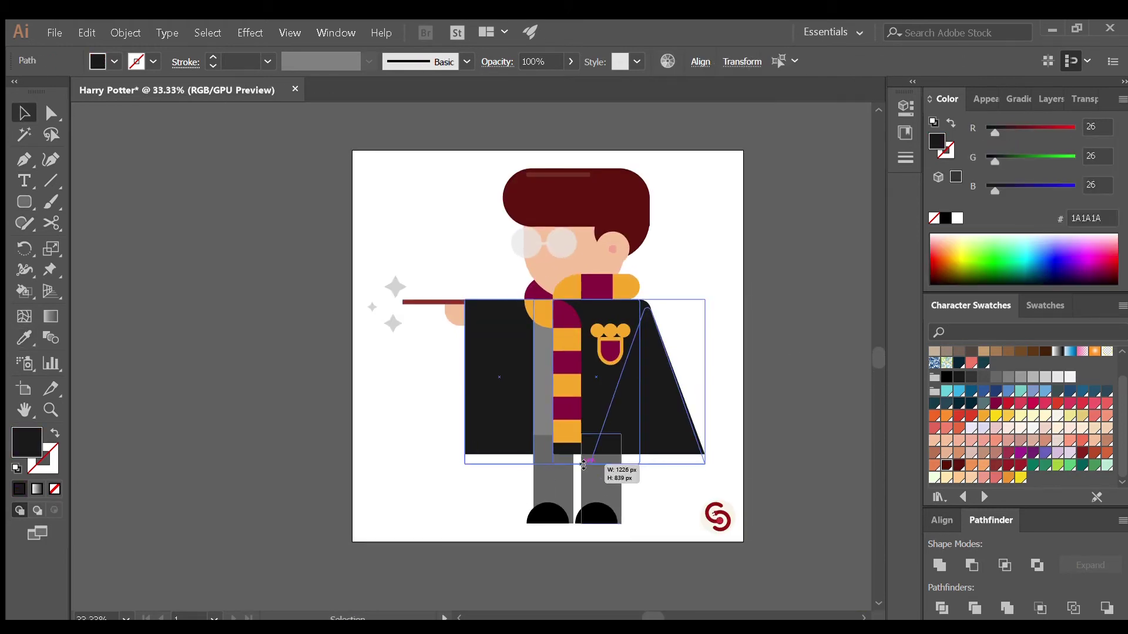
pyautogui.moveTo(583, 462); pyautogui.dragTo(583, 467)
pyautogui.click(806, 462)
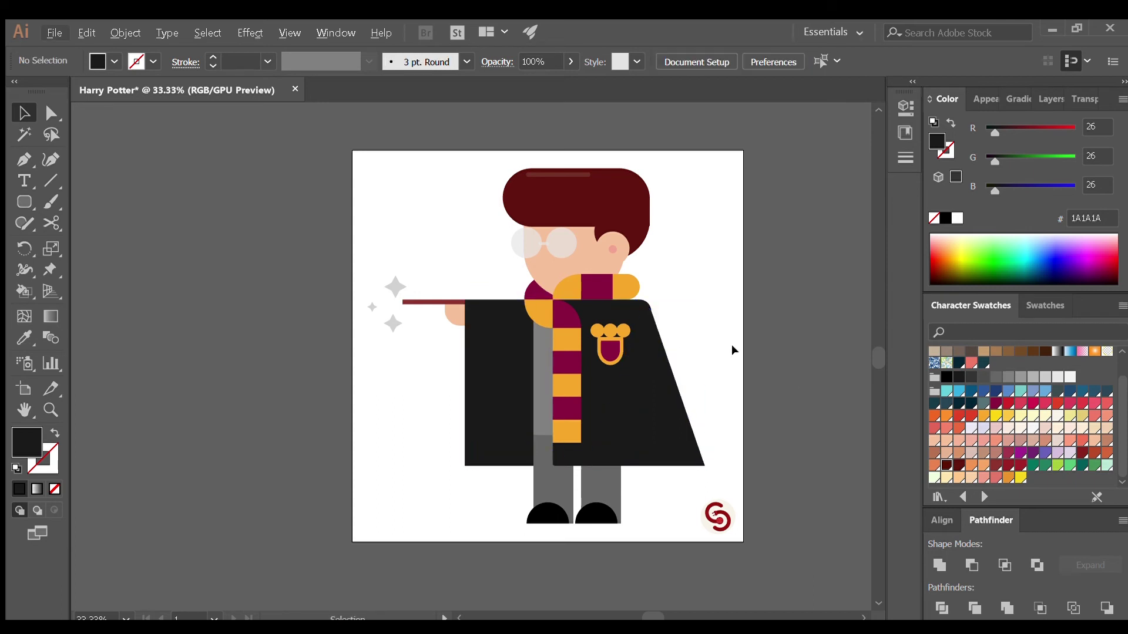
pyautogui.hotkey('ctrl', '+')
# - Draw diagonal stripes over the left lens and lighten the lens grey to B3B3B3
pyautogui.click(493, 264)
pyautogui.hotkey('ctrl', '+')
pyautogui.hotkey('ctrl', '+')
pyautogui.moveTo(529, 310); pyautogui.dragTo(360, 411)
pyautogui.press('m')
pyautogui.moveTo(338, 268)
pyautogui.mouseDown()
pyautogui.moveTo(495, 286)
pyautogui.moveTo(405, 329)
pyautogui.mouseUp()
pyautogui.press('v')
pyautogui.hscroll(-5, 526, 428)
pyautogui.click(526, 428)
pyautogui.click(1022, 377)
pyautogui.click(488, 360)
pyautogui.moveTo(488, 360); pyautogui.dragTo(523, 376)
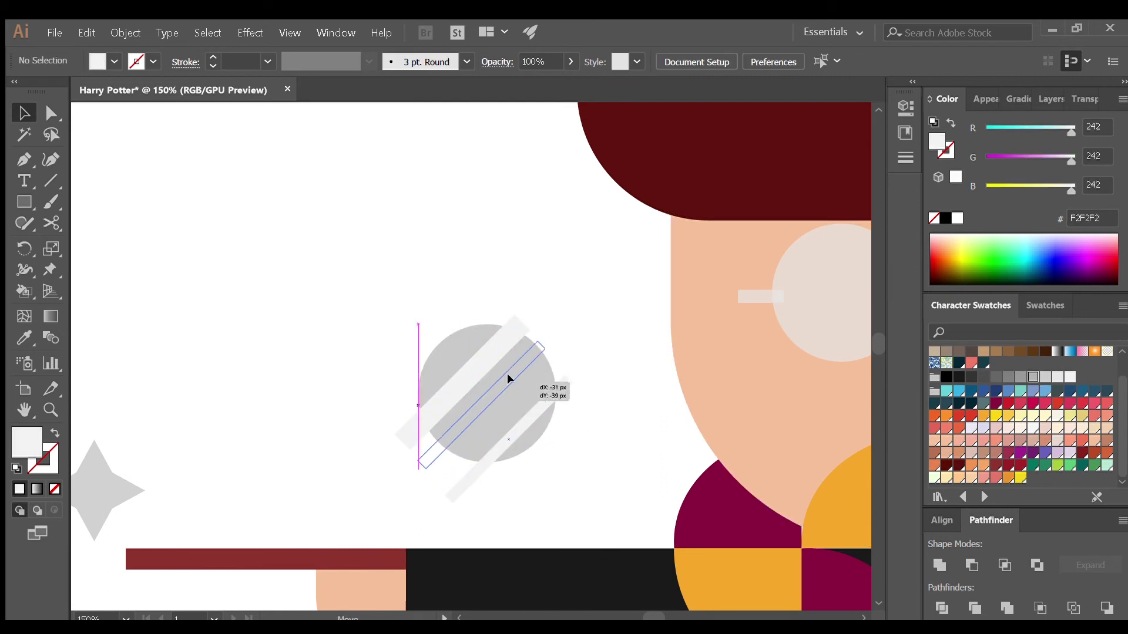
# - Clip the stripes inside the lens and duplicate it onto the other lens
pyautogui.click(552, 405)
pyautogui.moveTo(626, 403); pyautogui.dragTo(388, 305)
pyautogui.hotkey('ctrl', '7')
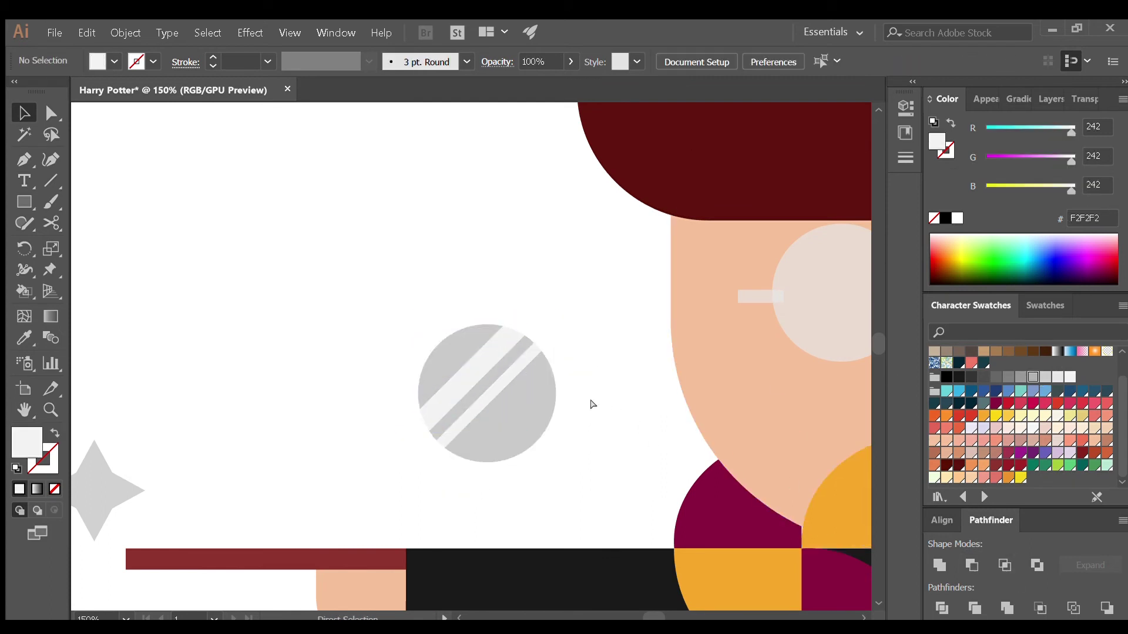
pyautogui.hotkey('ctrl', '-')
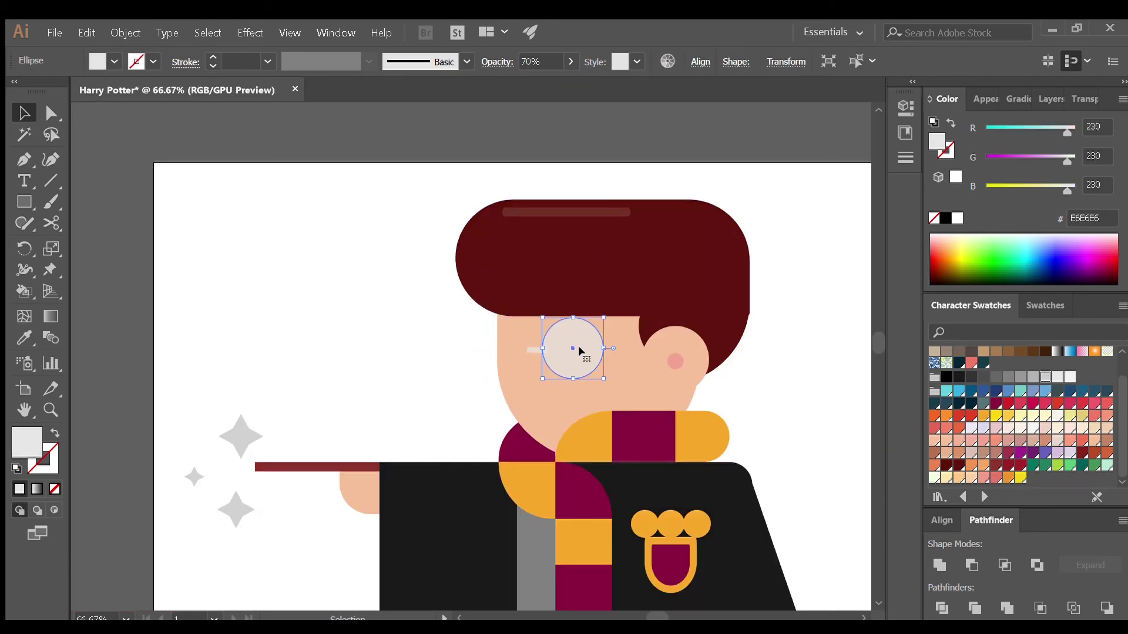
pyautogui.moveTo(578, 351); pyautogui.dragTo(510, 353)
# - Draw a grey rounded bar and position it on the robe
pyautogui.hotkey('ctrl', '-')
pyautogui.hotkey('ctrl', '-')
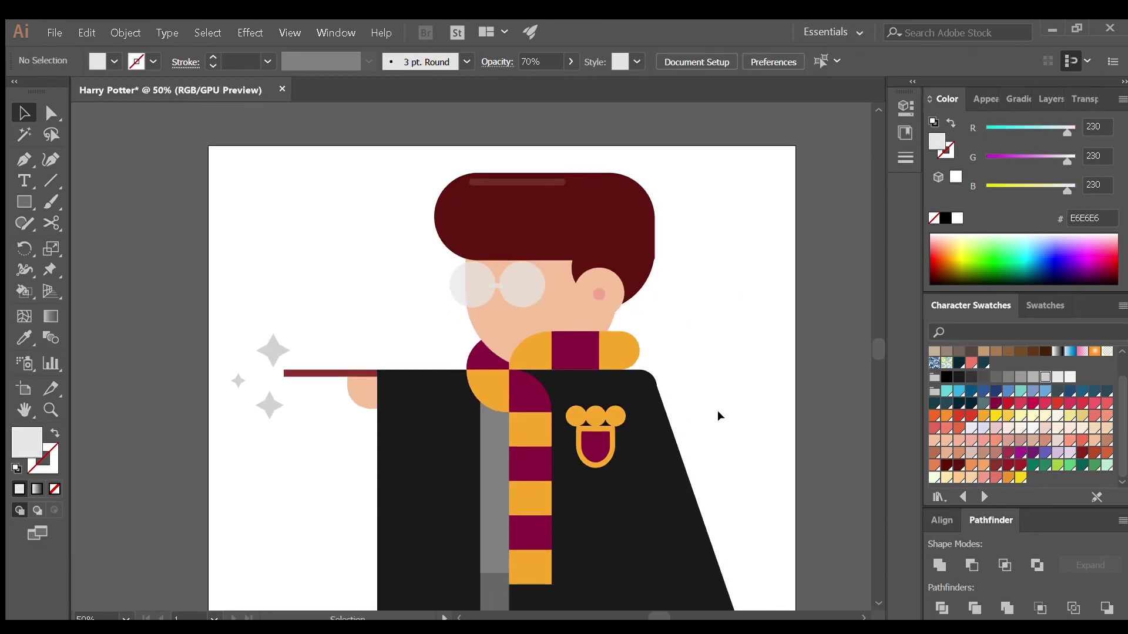
pyautogui.moveTo(440, 385); pyautogui.dragTo(465, 474)
pyautogui.hotkey('ctrl', '+')
pyautogui.hotkey('ctrl', '+')
pyautogui.hotkey('ctrl', '+')
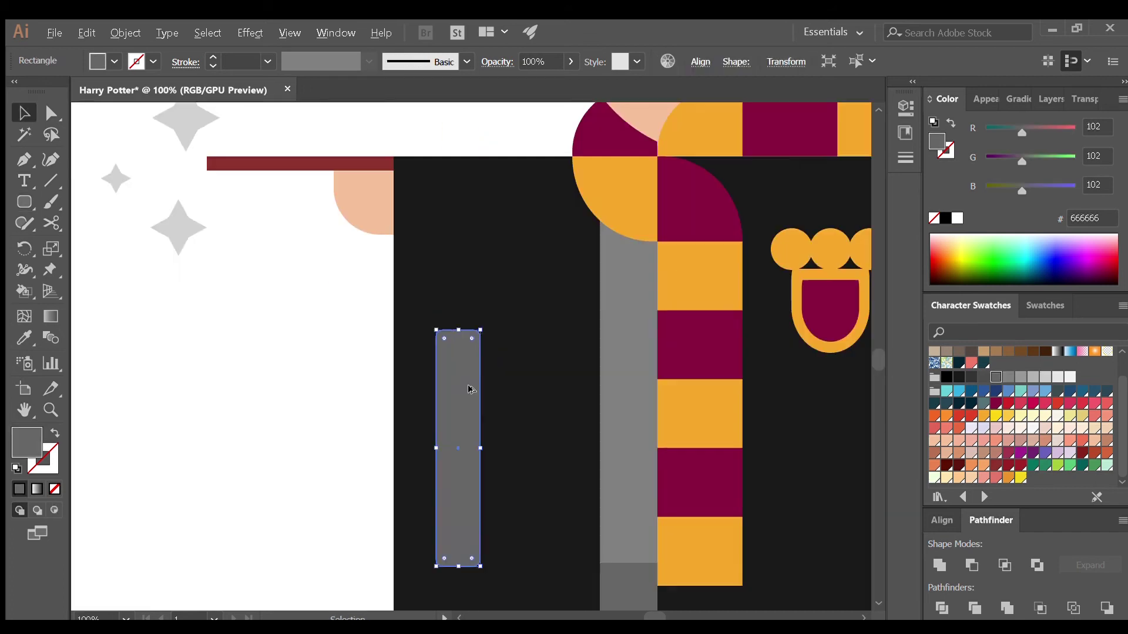
pyautogui.hotkey('ctrl', '-')
pyautogui.hotkey('ctrl', '-')
pyautogui.hotkey('ctrl', '+')
pyautogui.hotkey('ctrl', '+')
pyautogui.moveTo(377, 343); pyautogui.dragTo(231, 364)
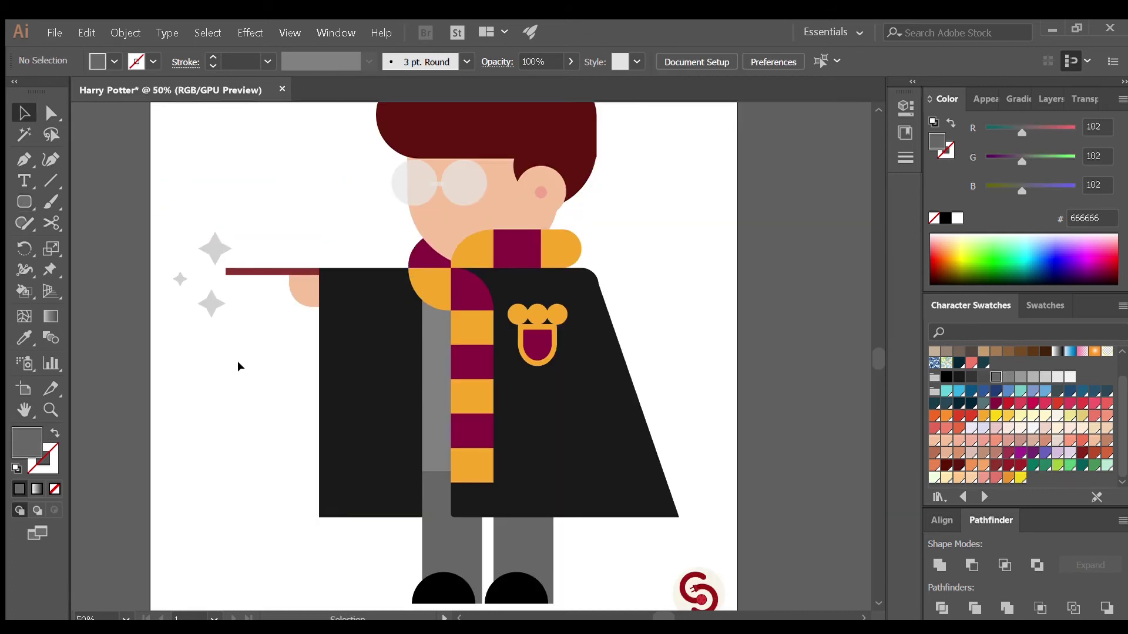
pyautogui.hotkey('ctrl', '-')
# - Draw an artboard-sized background rectangle and send it and the ground bar to the back
pyautogui.hotkey('ctrl', 'shift', 'a')
pyautogui.press('m')
pyautogui.moveTo(363, 220); pyautogui.dragTo(652, 511)
pyautogui.hotkey('ctrl', 'shift', '[')
pyautogui.hotkey('ctrl', '+')
pyautogui.hotkey('ctrl', 'shift', '[')
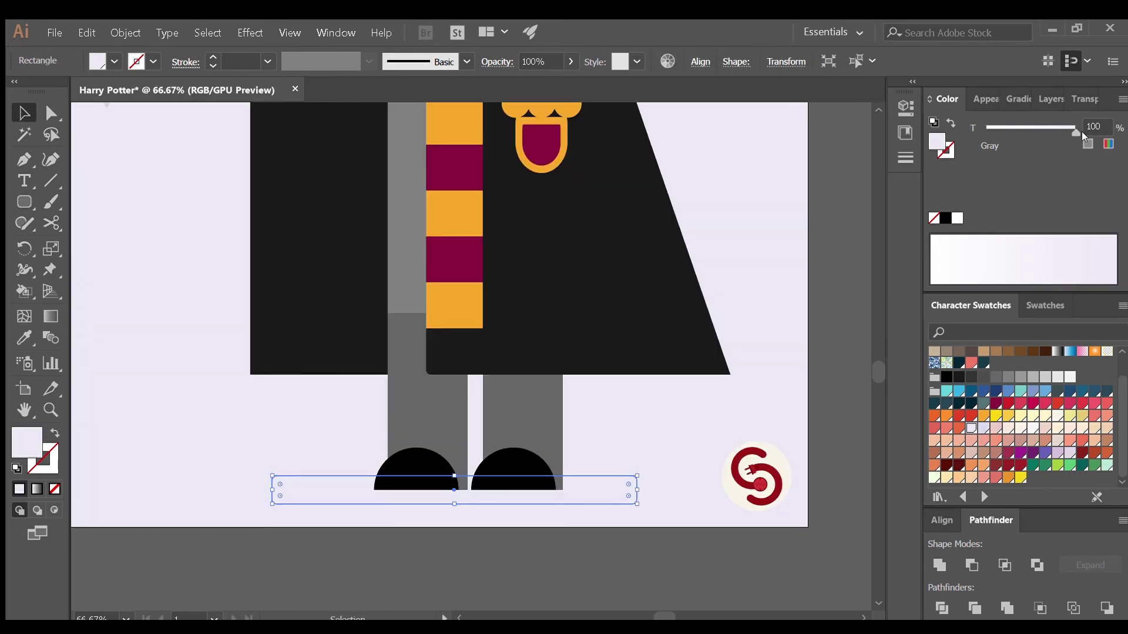
# - Switch the colour to RGB and raise its red value toward pale yellow
pyautogui.click(1066, 181)
pyautogui.moveTo(1053, 130); pyautogui.dragTo(1060, 130)
pyautogui.hotkey('ctrl', 'shift', 'a')
pyautogui.hotkey('ctrl', '-')
pyautogui.hotkey('ctrl', '-')
pyautogui.hotkey('ctrl', '-')
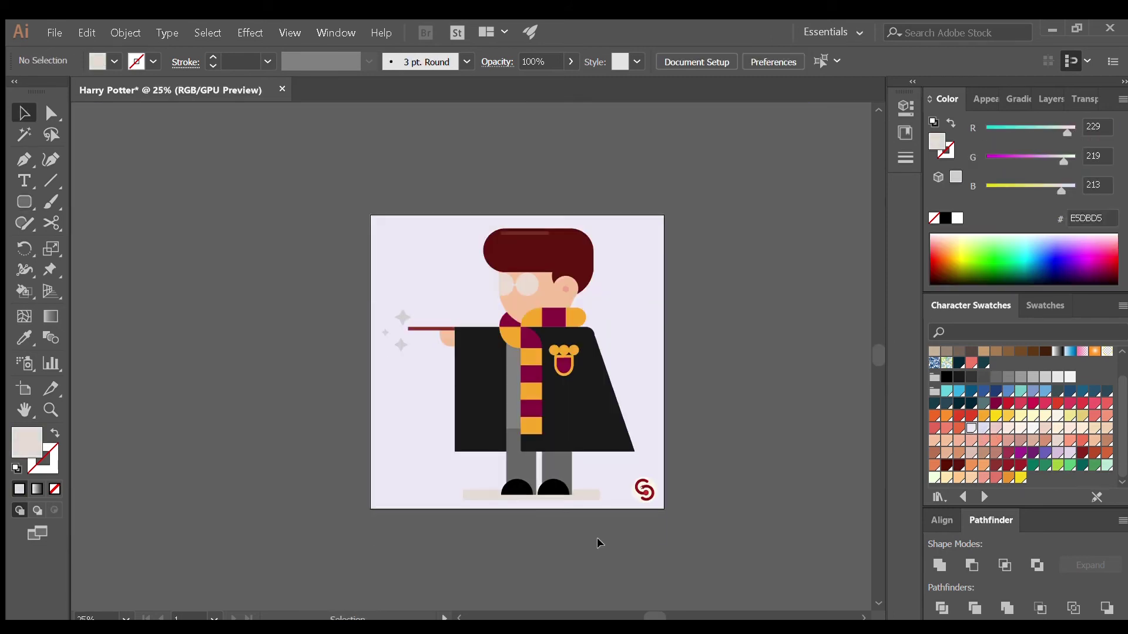
# - Recolour the ground bar under the shoes with a pale yellow swatch
pyautogui.click(588, 495)
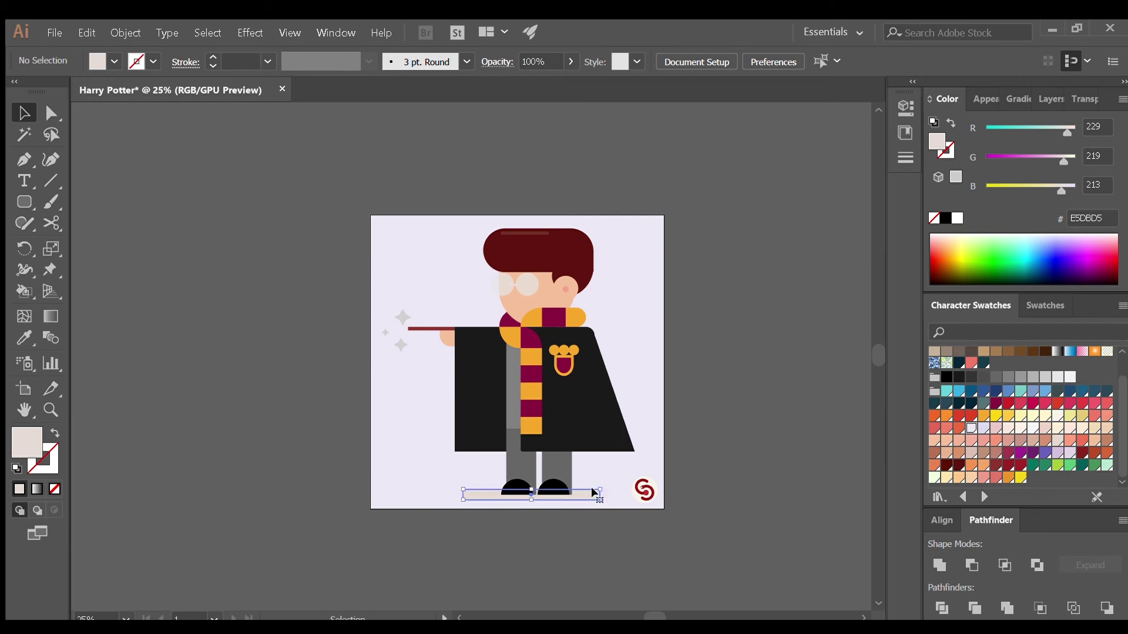
pyautogui.click(1008, 416)
pyautogui.hotkey('ctrl', '+')
pyautogui.hotkey('ctrl', '+')
pyautogui.hotkey('ctrl', '+')
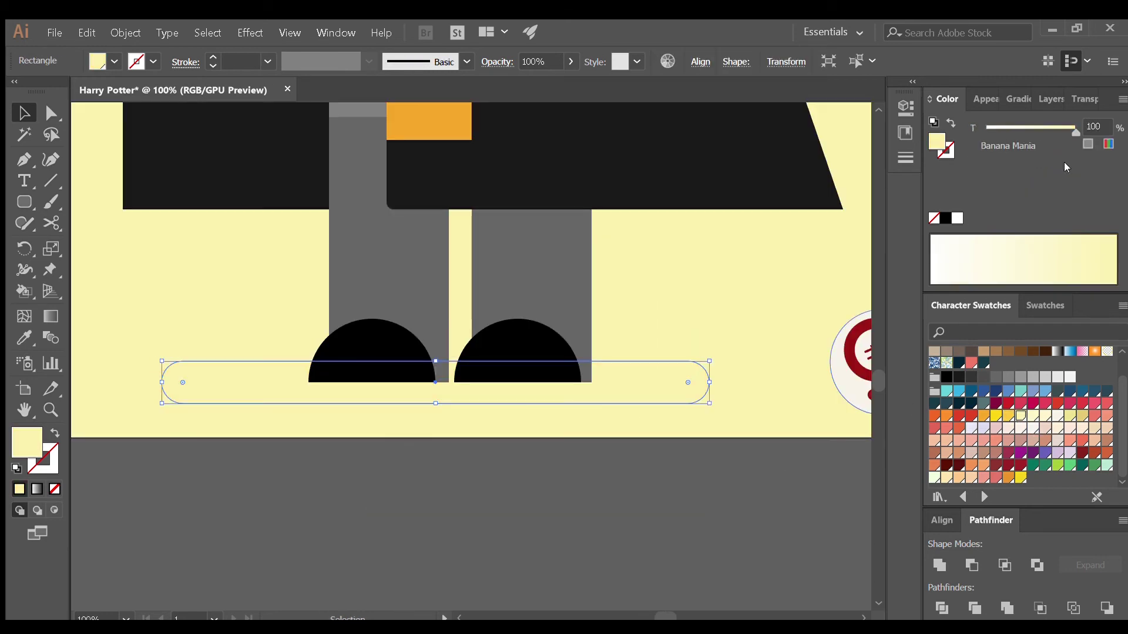
pyautogui.hotkey('ctrl', '-')
pyautogui.hotkey('ctrl', '-')
pyautogui.hotkey('ctrl', 'shift', 'a')
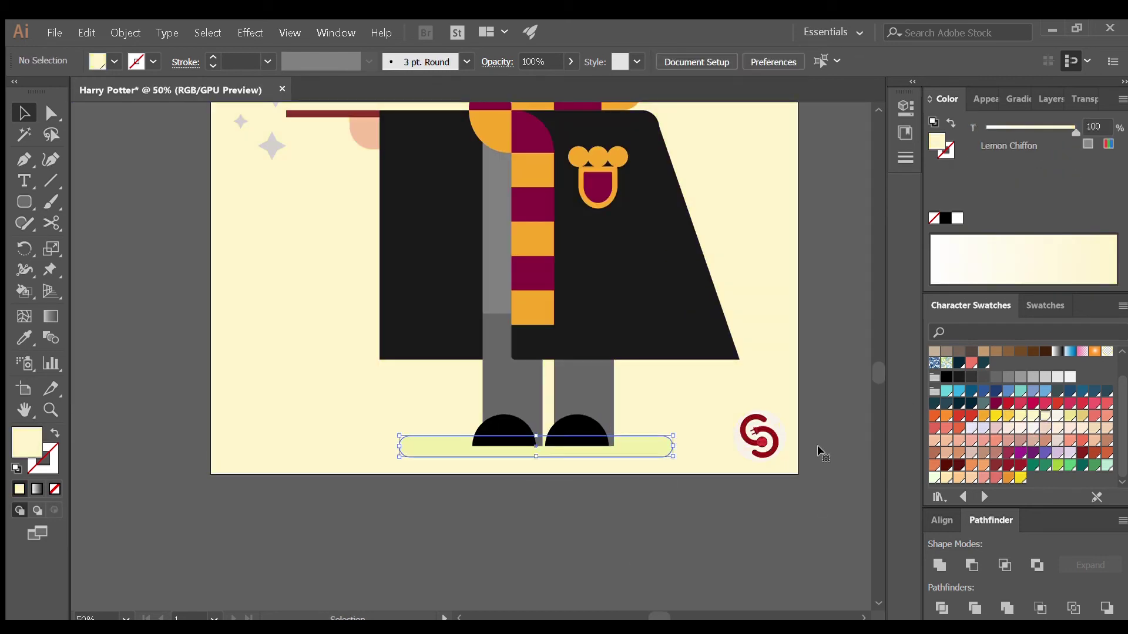
pyautogui.hotkey('ctrl', '-')
pyautogui.hotkey('ctrl', '+')
# - Draw a pale yellow rounded streak and place copies across the background
pyautogui.hotkey('ctrl', '+')
pyautogui.press('m')
pyautogui.moveTo(470, 253)
pyautogui.mouseDown()
pyautogui.moveTo(511, 262)
pyautogui.moveTo(530, 248)
pyautogui.mouseUp()
pyautogui.press('v')
pyautogui.hotkey('ctrl', '+')
pyautogui.hotkey('ctrl', '+')
pyautogui.hotkey('ctrl', '+')
pyautogui.hotkey('ctrl', '-')
pyautogui.hotkey('ctrl', '-')
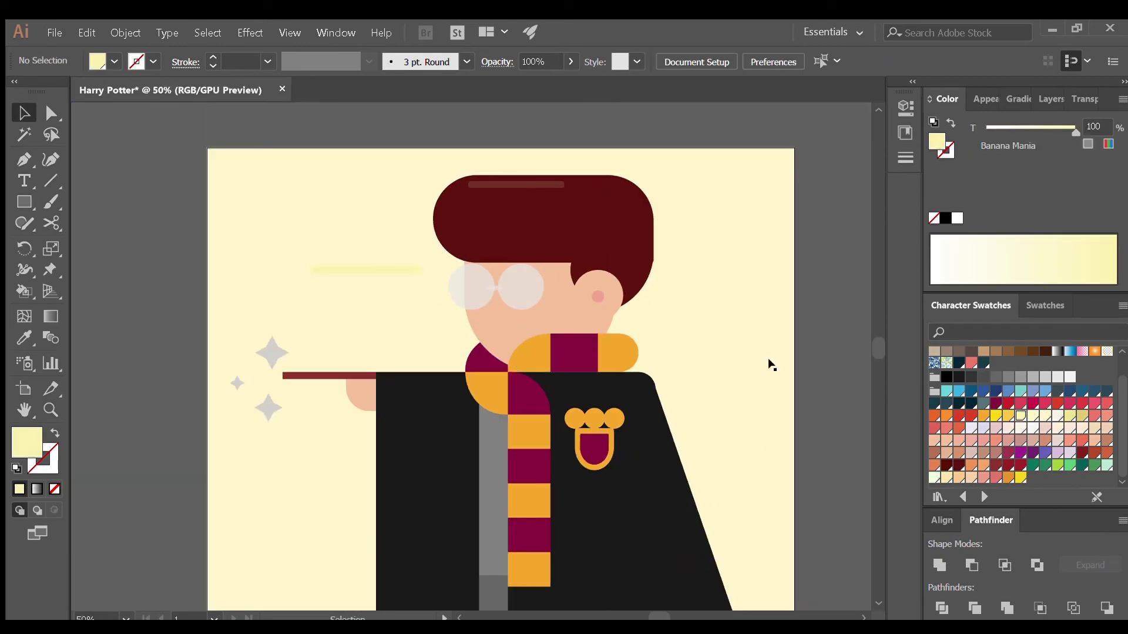
pyautogui.hotkey('ctrl', '-')
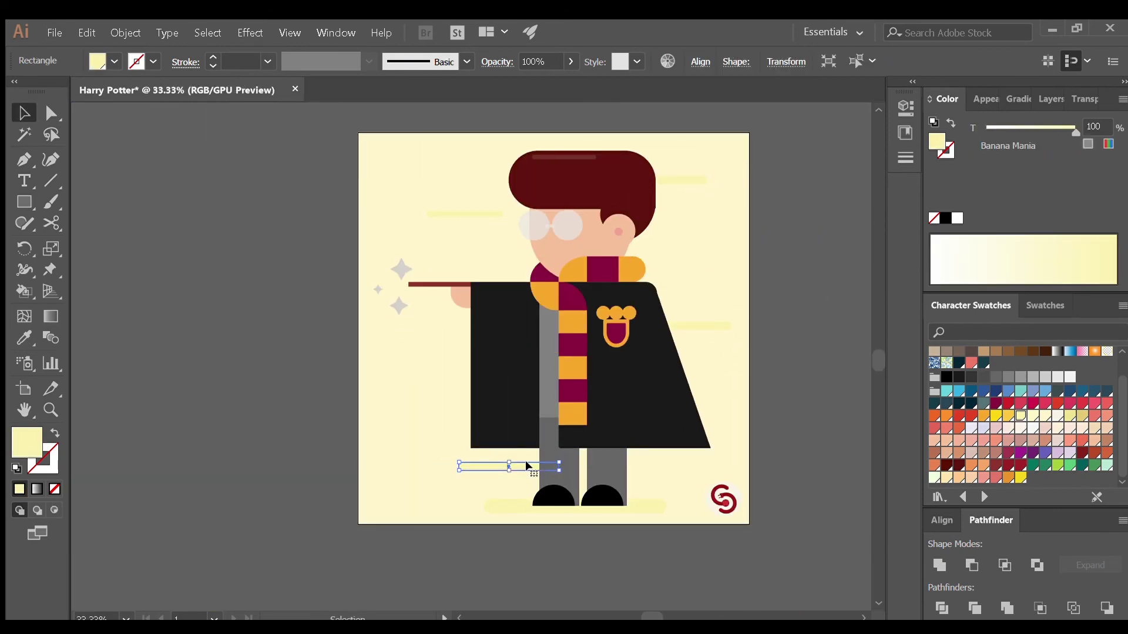
pyautogui.moveTo(663, 361); pyautogui.dragTo(693, 394)
pyautogui.click(828, 375)
pyautogui.hotkey('ctrl', 'v')
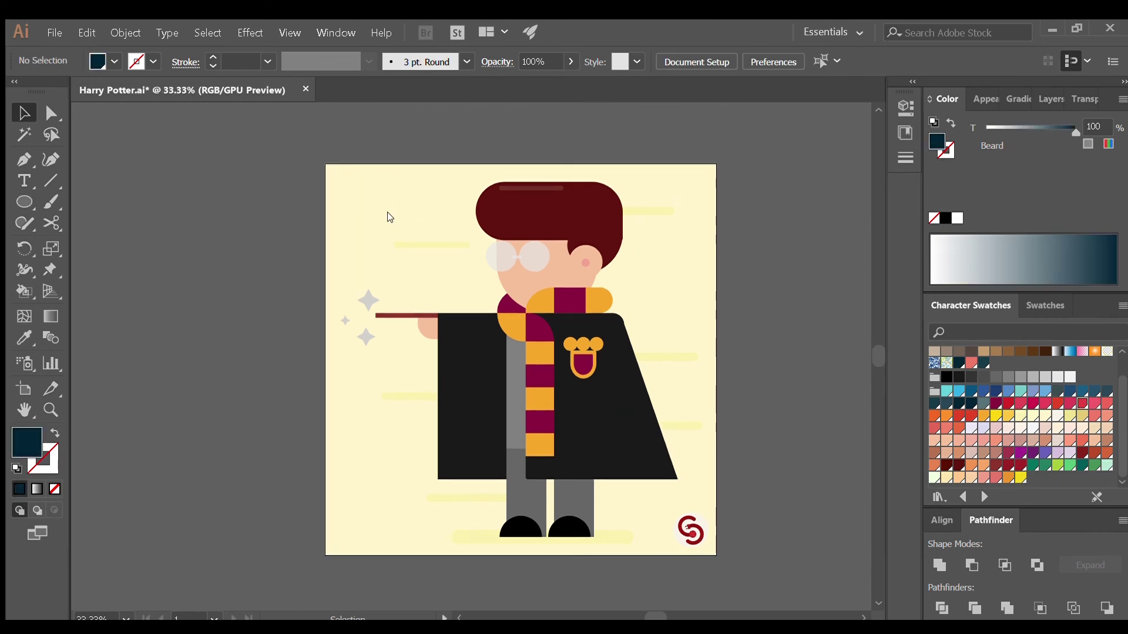
# - Copy the pupil onto the right lens so both lenses have pupils
pyautogui.hotkey('ctrl', '1')
pyautogui.moveTo(646, 237); pyautogui.dragTo(628, 244)
pyautogui.click(442, 335)
pyautogui.hotkey('ctrl', '0')
pyautogui.scroll(5, 302, 453)
pyautogui.click(429, 365)
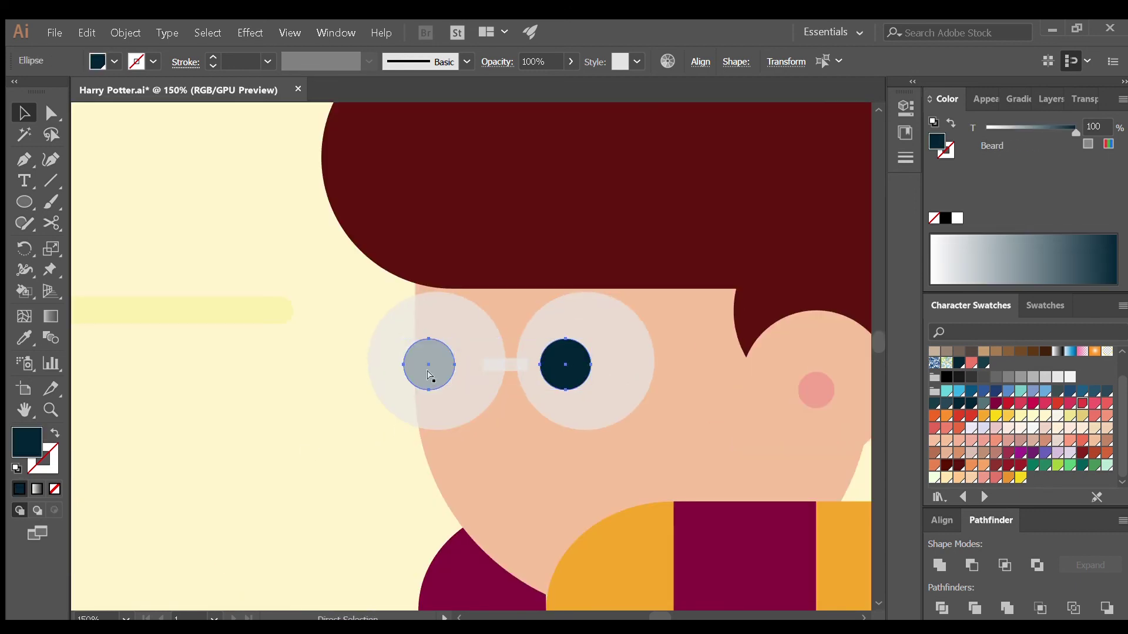
pyautogui.hotkey('ctrl', '-')
pyautogui.scroll(3, 491, 402)
# - Draw a navy mouth circle with a light grey rectangle cap for teeth
pyautogui.press('l')
pyautogui.moveTo(433, 352); pyautogui.dragTo(539, 458)
pyautogui.press('m')
pyautogui.moveTo(376, 331)
pyautogui.mouseDown()
pyautogui.moveTo(539, 372)
pyautogui.moveTo(531, 405)
pyautogui.mouseUp()
pyautogui.click(1069, 376)
pyautogui.keyDown('shift'); pyautogui.click(584, 415); pyautogui.keyUp('shift')
pyautogui.click(1004, 565)
pyautogui.click(533, 422)
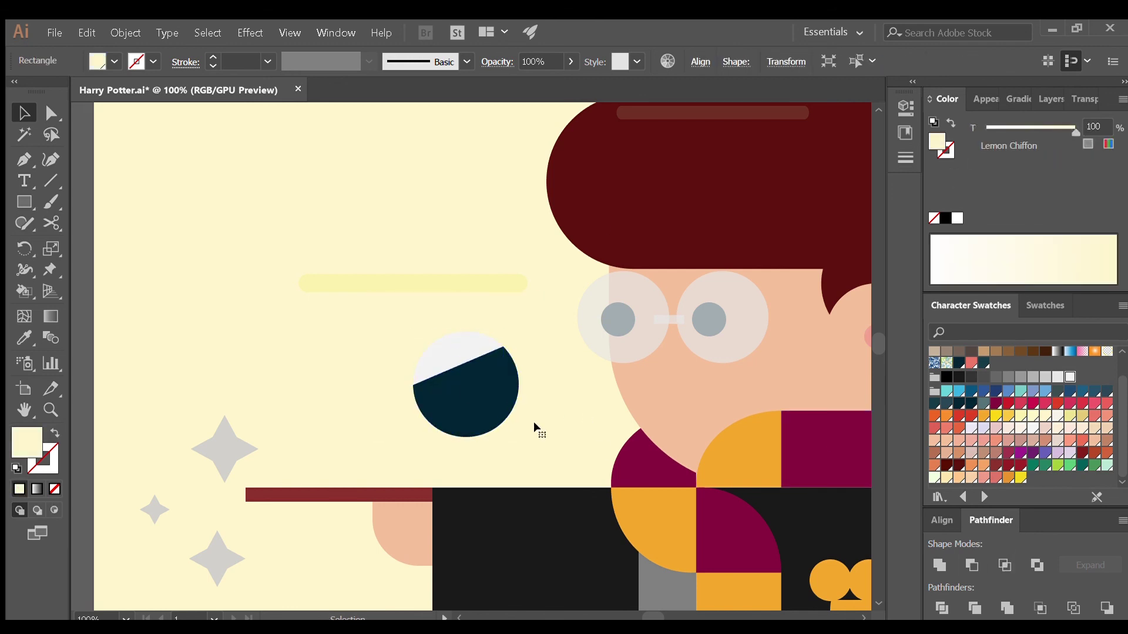
# - Clip a red tongue circle inside the mouth and move it onto the face
pyautogui.press('l')
pyautogui.moveTo(462, 388); pyautogui.dragTo(552, 477)
pyautogui.click(1081, 403)
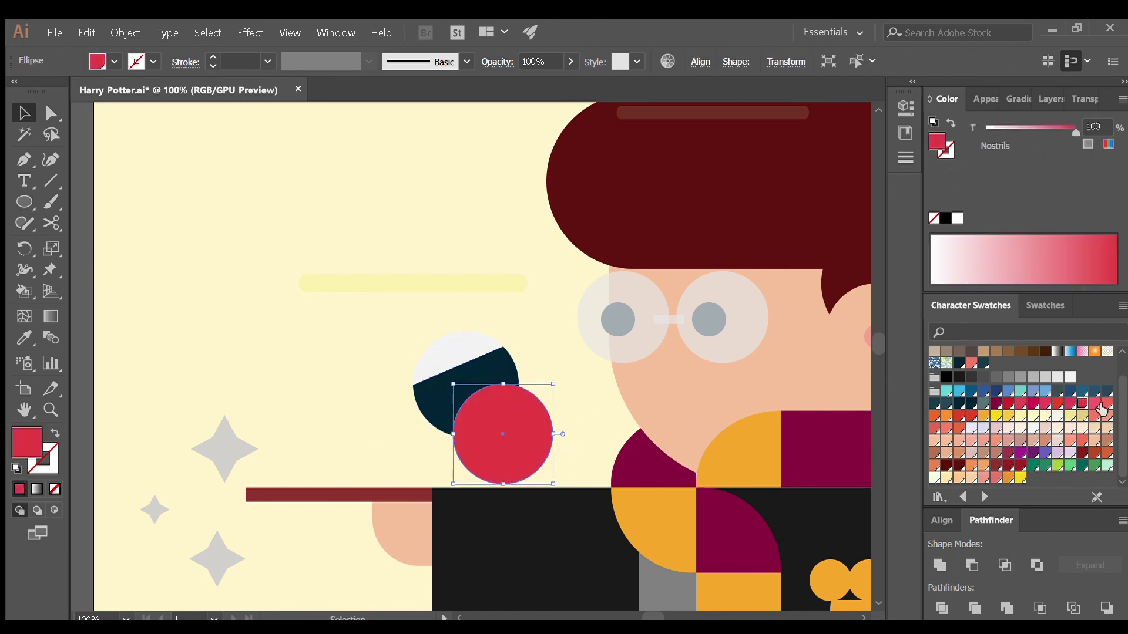
pyautogui.click(485, 379)
pyautogui.moveTo(485, 379); pyautogui.dragTo(685, 415)
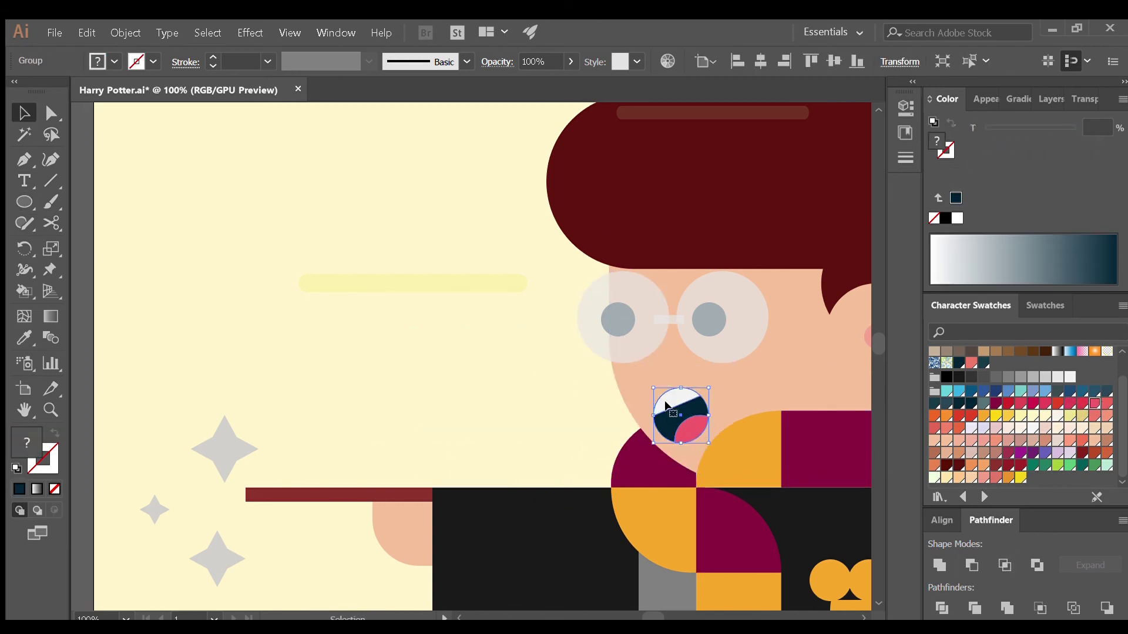
pyautogui.click(552, 423)
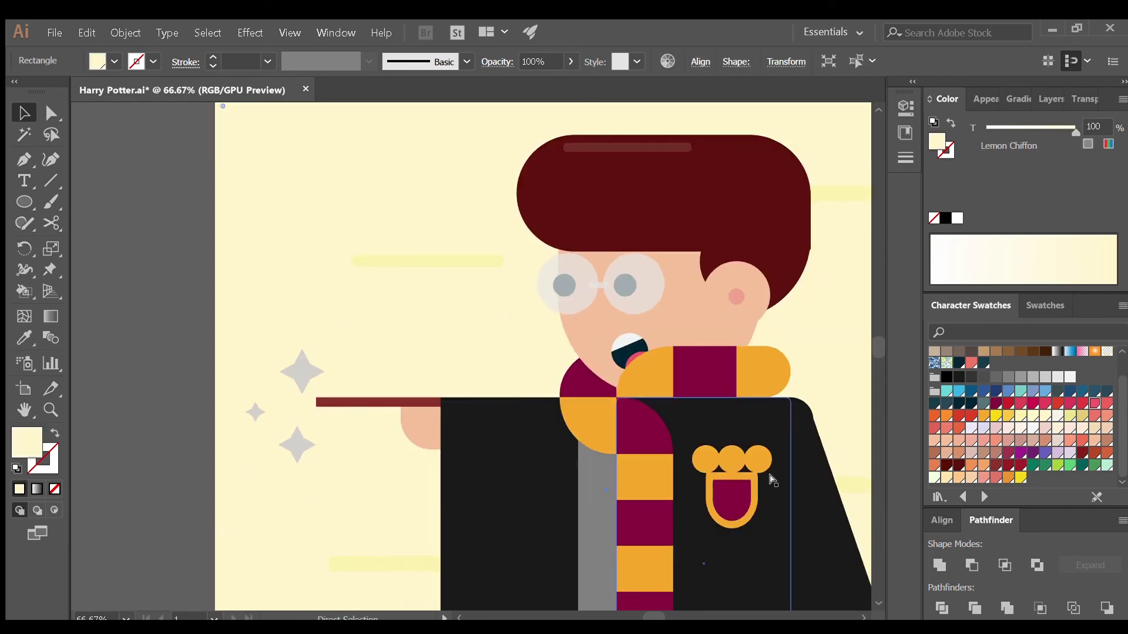